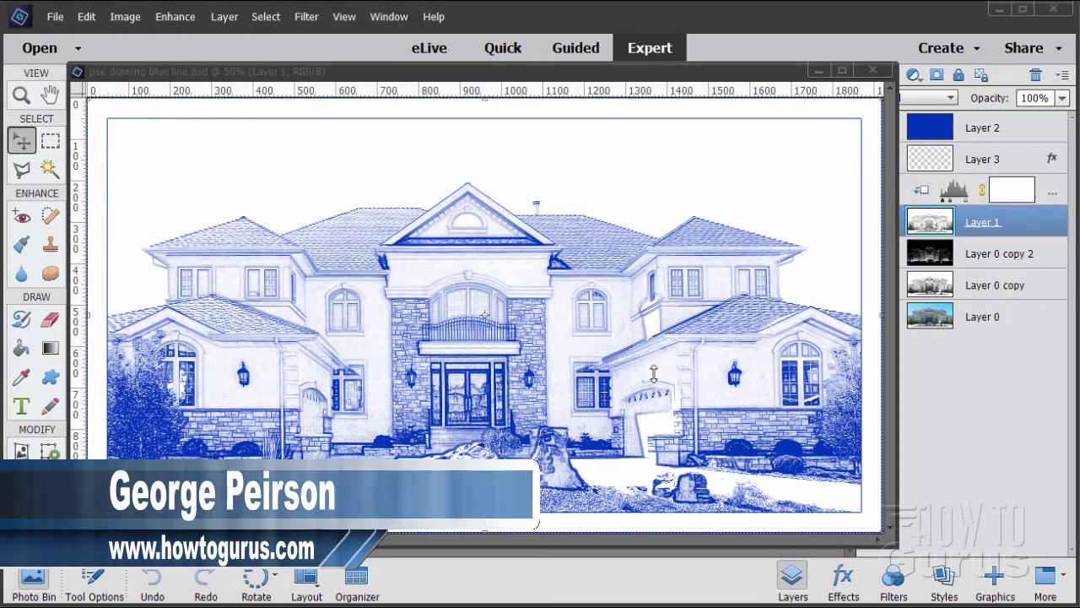
Close the pse drawing blue line.psd document and dock the house-2469067_1920.jpg window as a tab.
{"action": "left_click", "coordinate": [532, 169]}
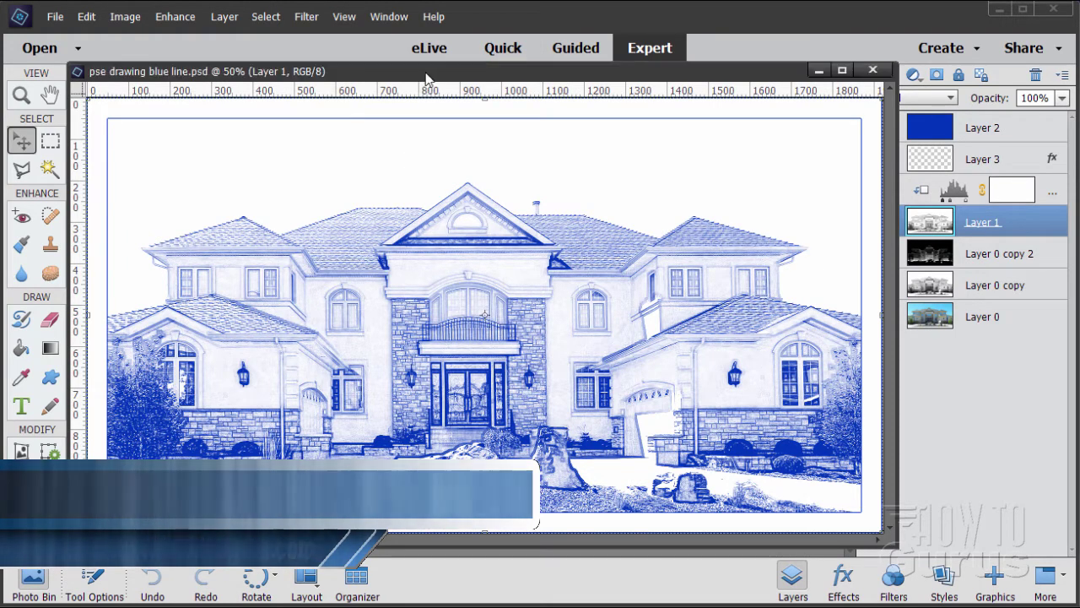
{"action": "left_click", "coordinate": [874, 72]}
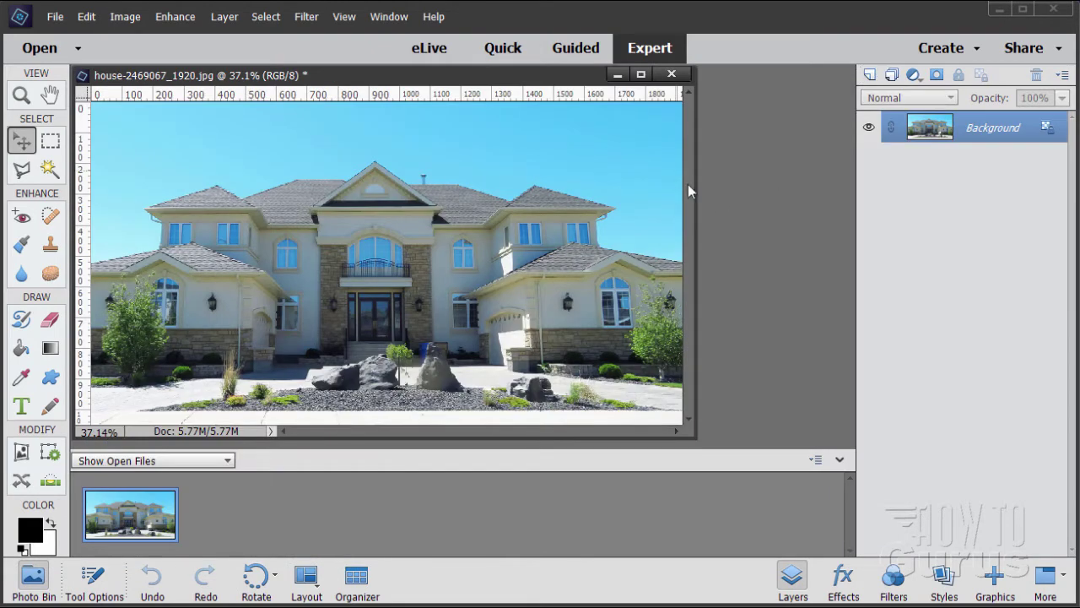
{"action": "left_click_drag", "start_coordinate": [352, 79], "coordinate": [400, 74]}
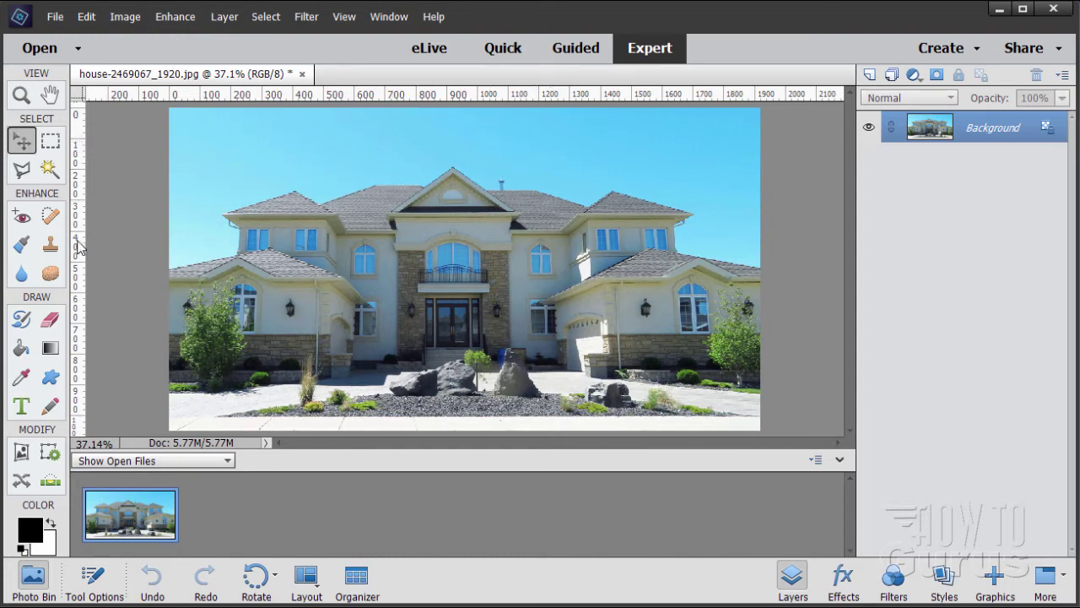
Place two vertical guides over the house photo, at about 260 px and 1780 px, as references for straightening the walls.
{"action": "left_click_drag", "start_coordinate": [81, 251], "coordinate": [266, 379]}
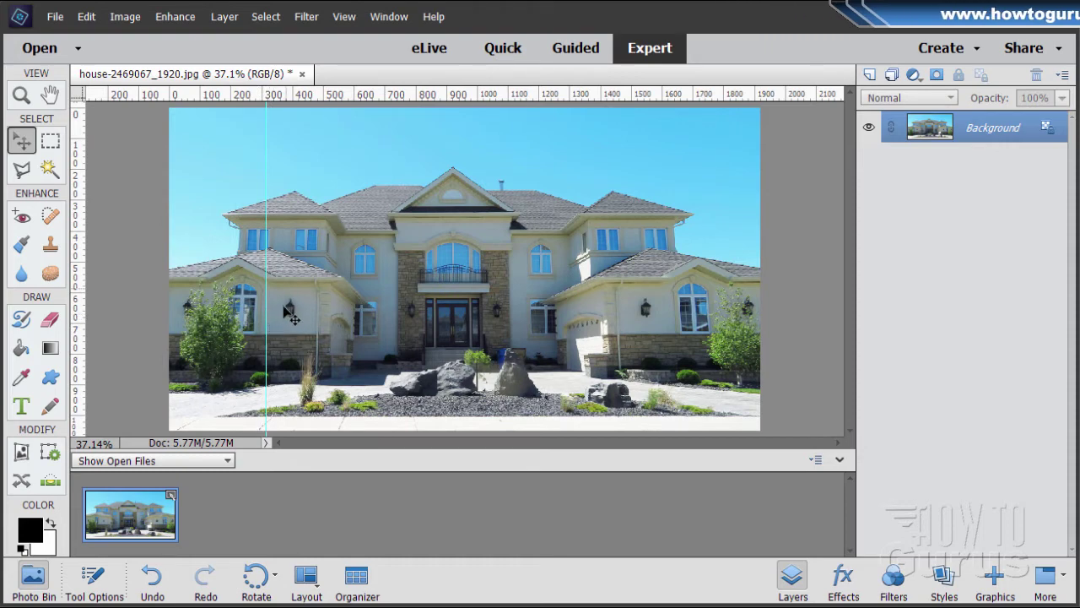
{"action": "left_click_drag", "start_coordinate": [89, 319], "coordinate": [717, 375]}
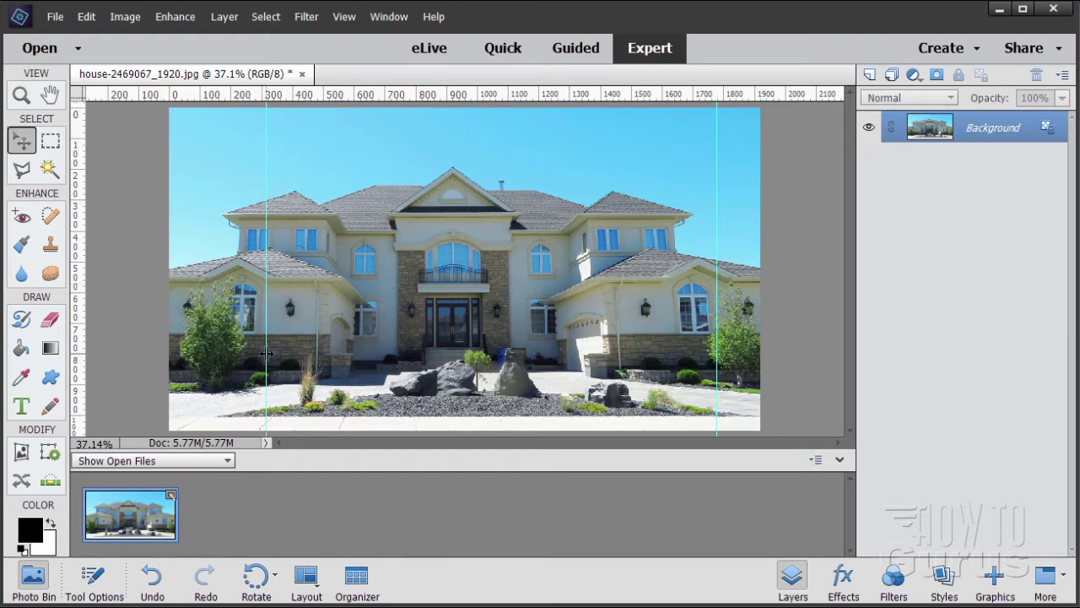
{"action": "left_click_drag", "start_coordinate": [267, 362], "coordinate": [249, 361]}
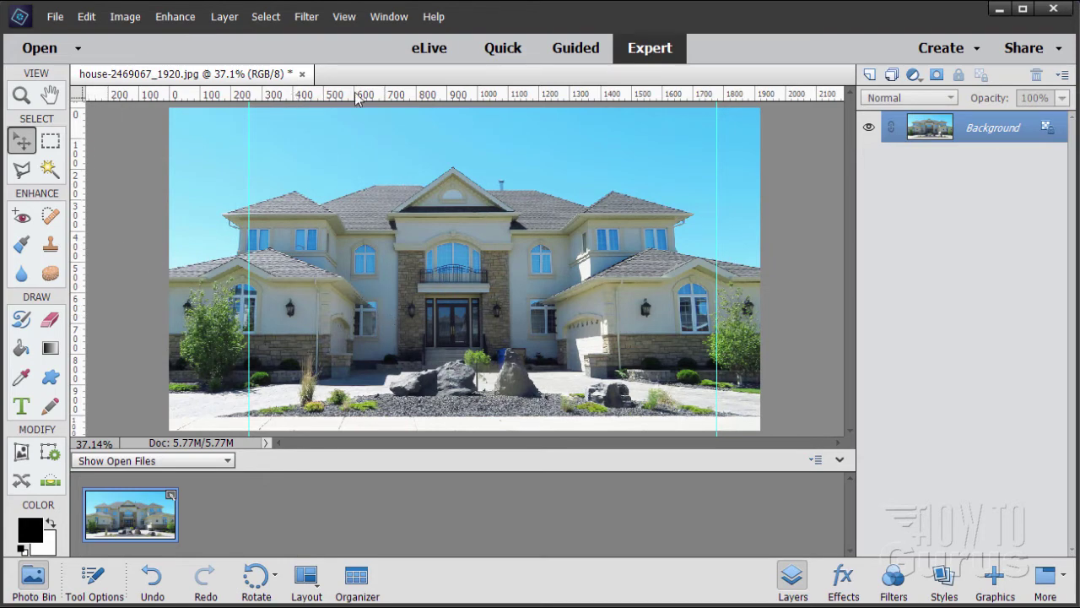
{"action": "left_click", "coordinate": [348, 19]}
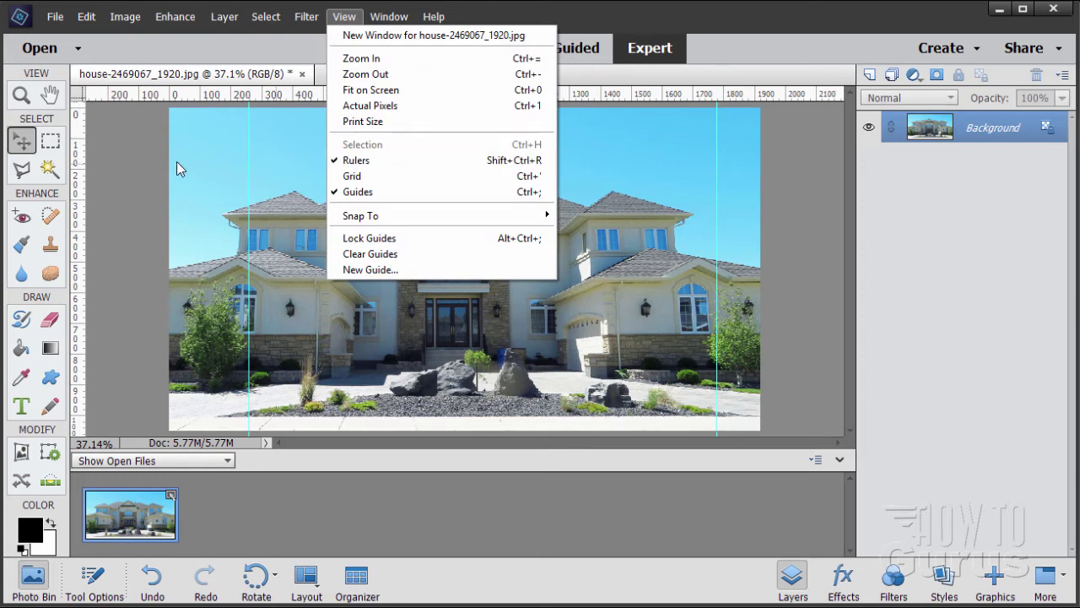
{"action": "left_click", "coordinate": [150, 149]}
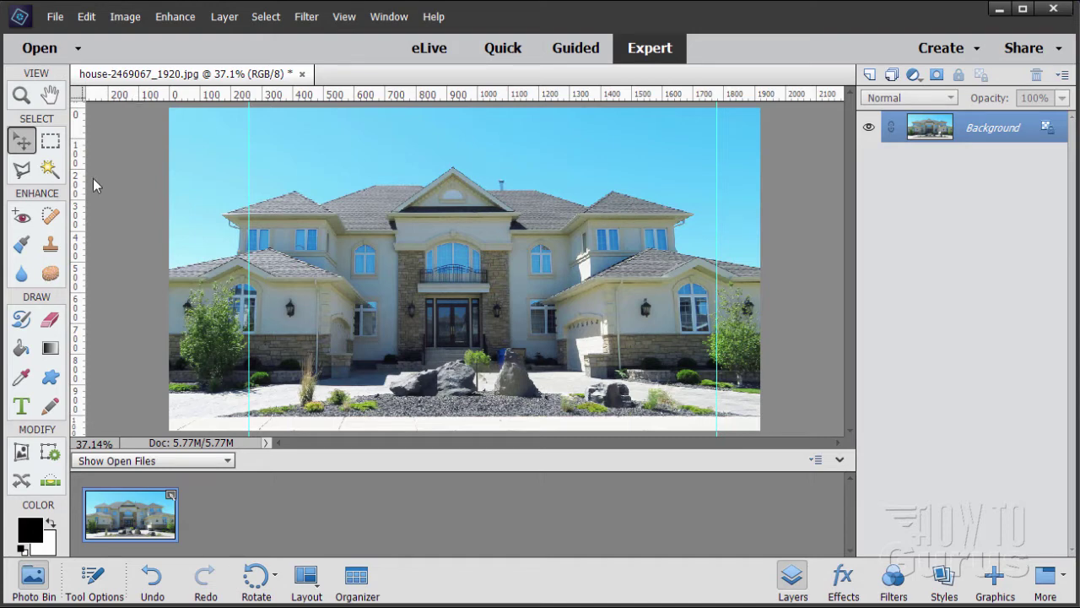
Switch the ruler units to inches and back to pixels.
{"action": "right_click", "coordinate": [108, 101]}
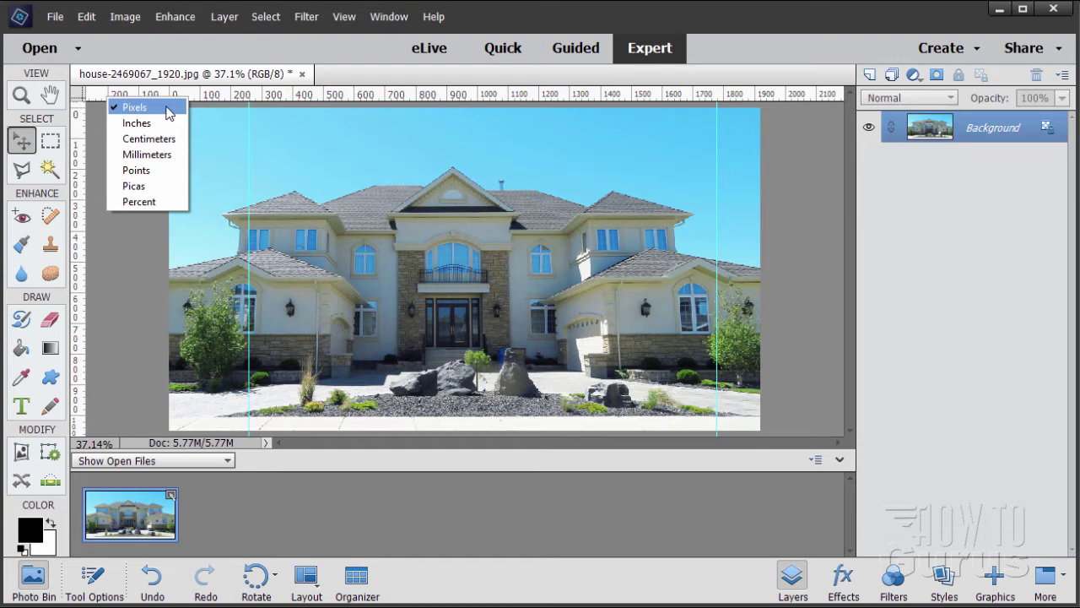
{"action": "left_click", "coordinate": [125, 126]}
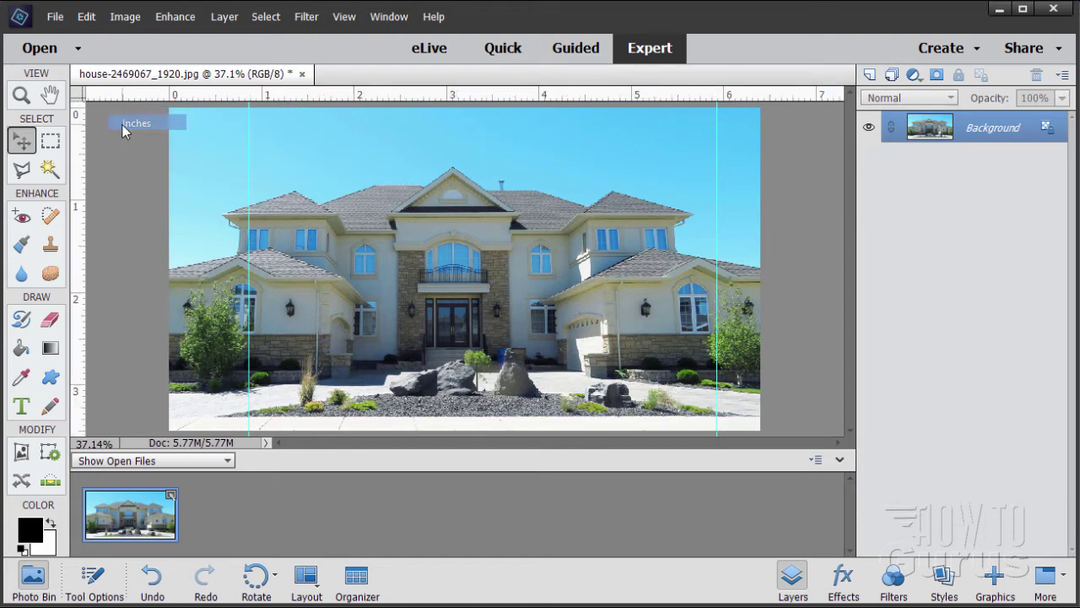
{"action": "right_click", "coordinate": [163, 100]}
{"action": "left_click", "coordinate": [186, 105]}
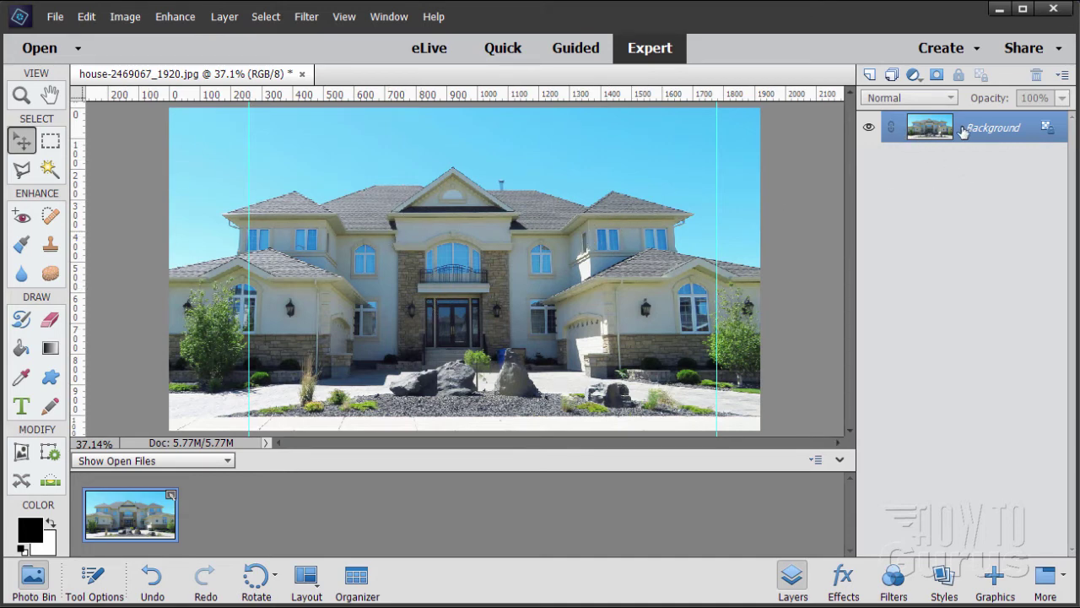
Duplicate the Background layer and hide the original.
{"action": "left_click_drag", "start_coordinate": [935, 130], "coordinate": [870, 75]}
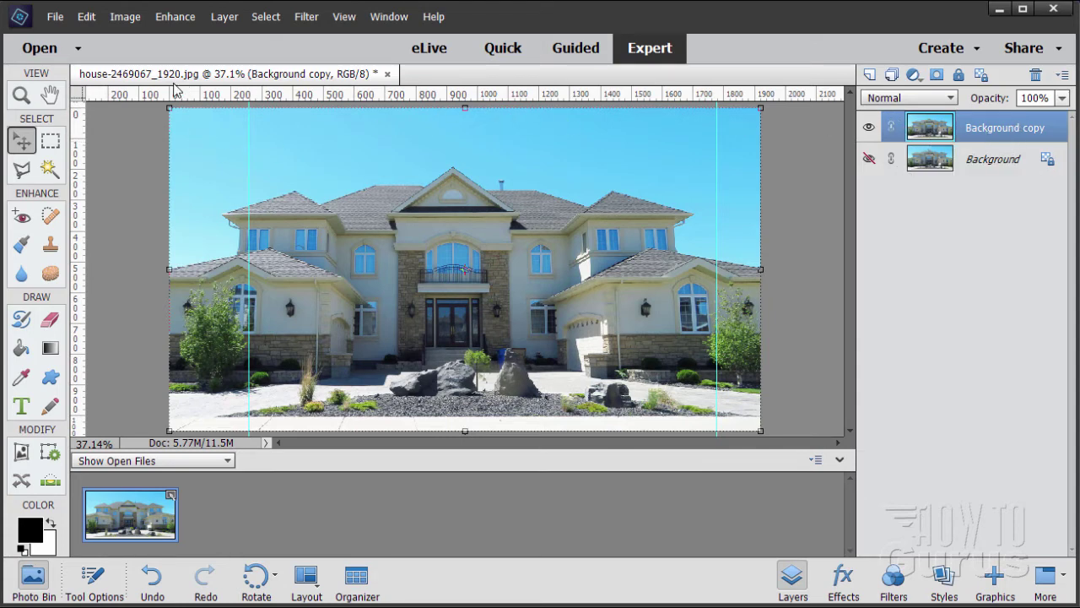
Apply a Perspective transform to the Background copy, widening its upper edge to a 110.34% width, and clear the guides.
{"action": "left_click", "coordinate": [126, 17]}
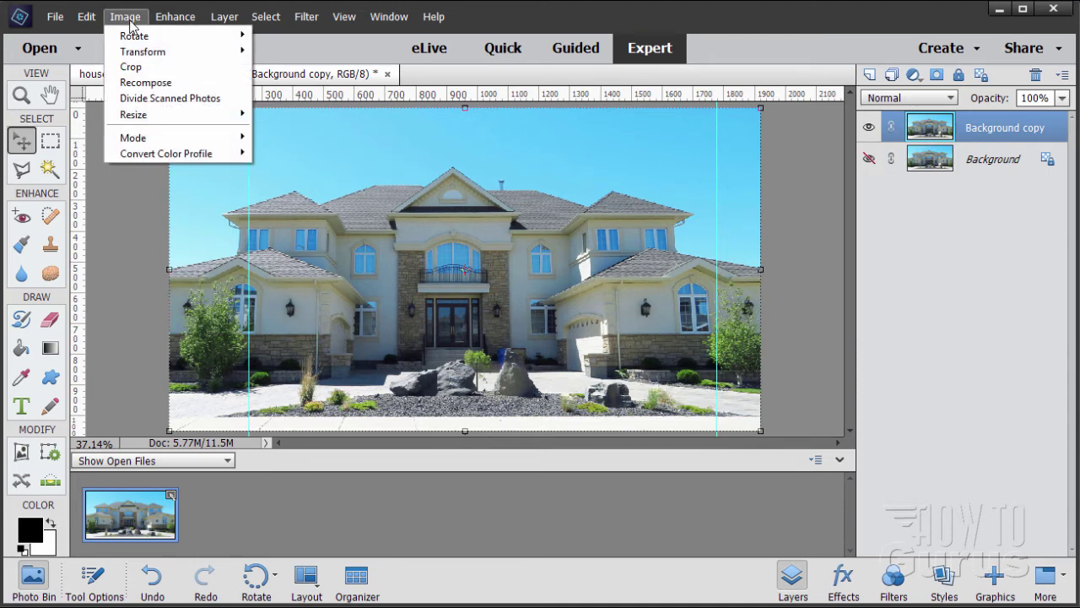
{"action": "mouse_move", "coordinate": [141, 52]}
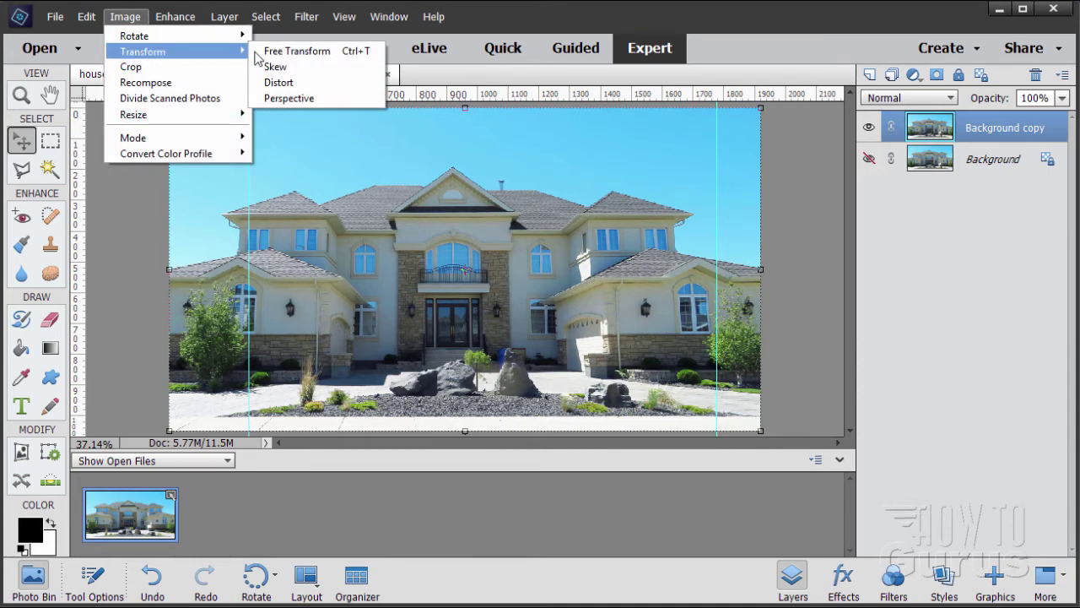
{"action": "left_click", "coordinate": [311, 98]}
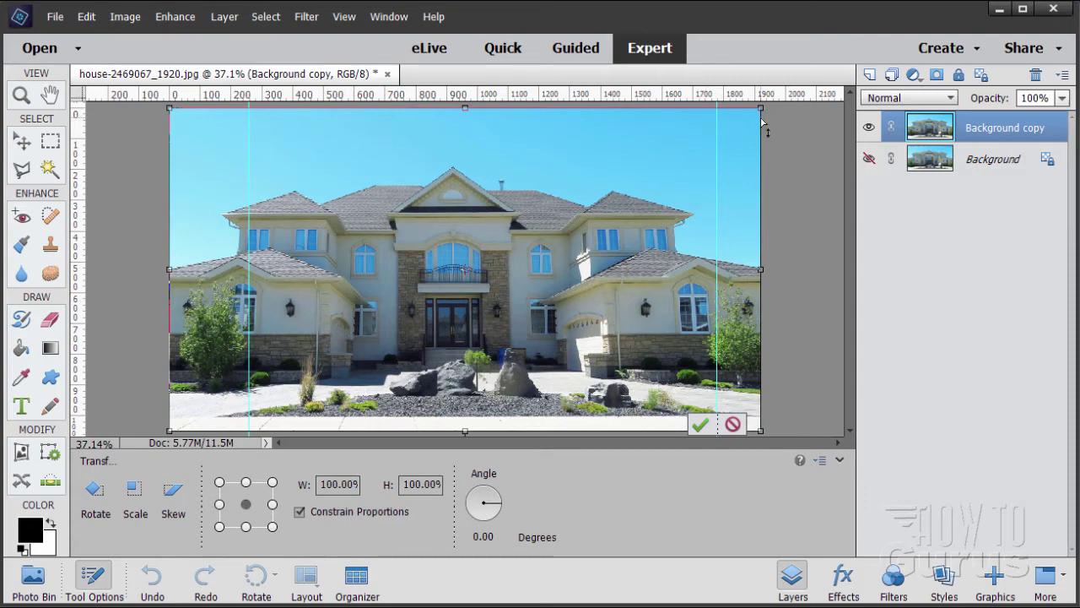
{"action": "left_click_drag", "start_coordinate": [763, 113], "coordinate": [796, 107]}
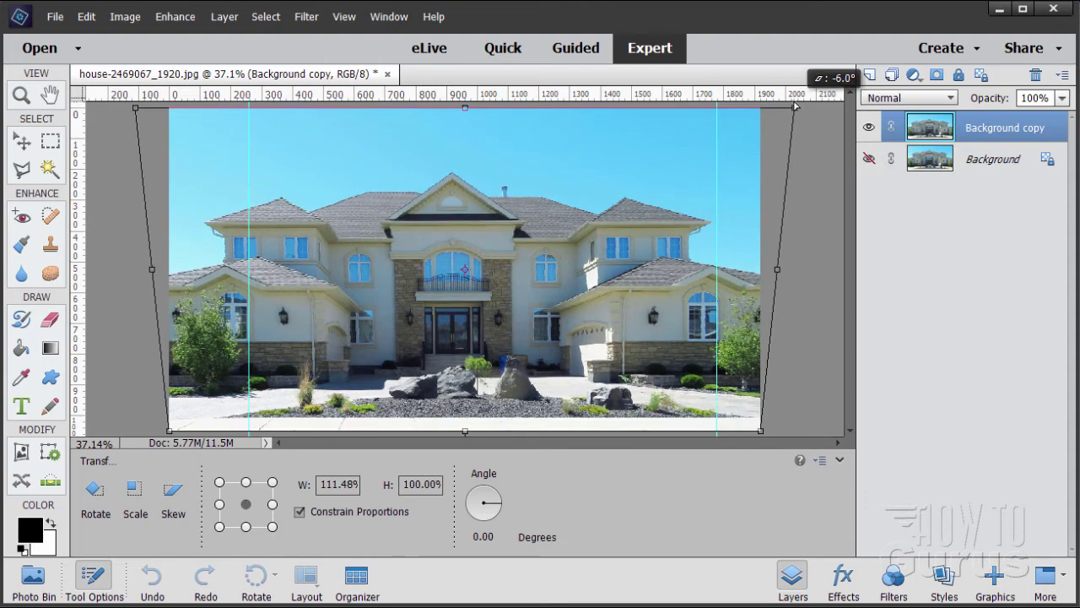
{"action": "left_click_drag", "start_coordinate": [795, 106], "coordinate": [791, 105]}
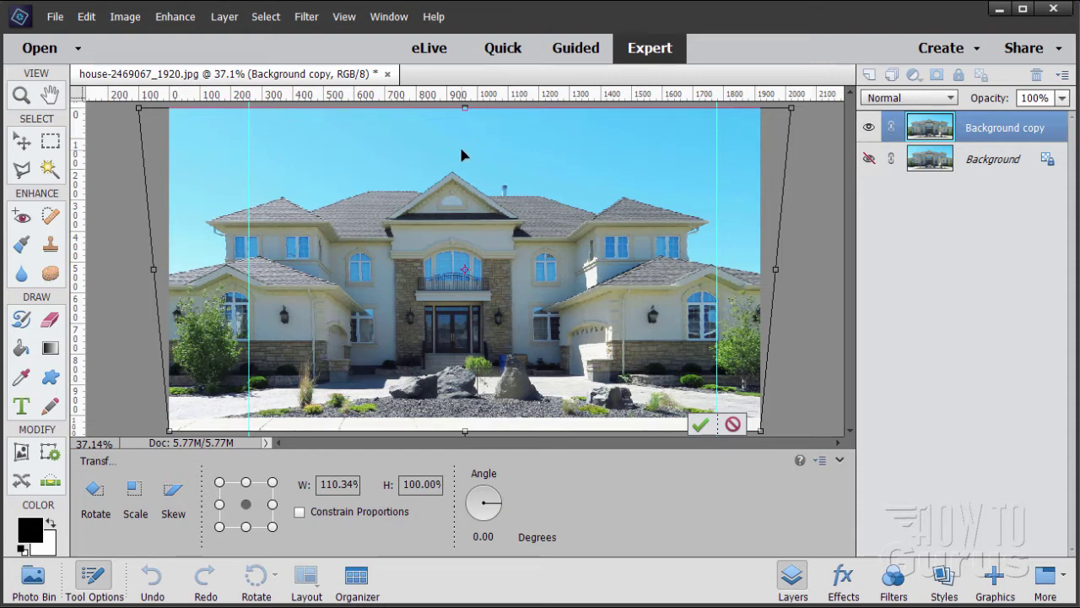
{"action": "left_click", "coordinate": [700, 423]}
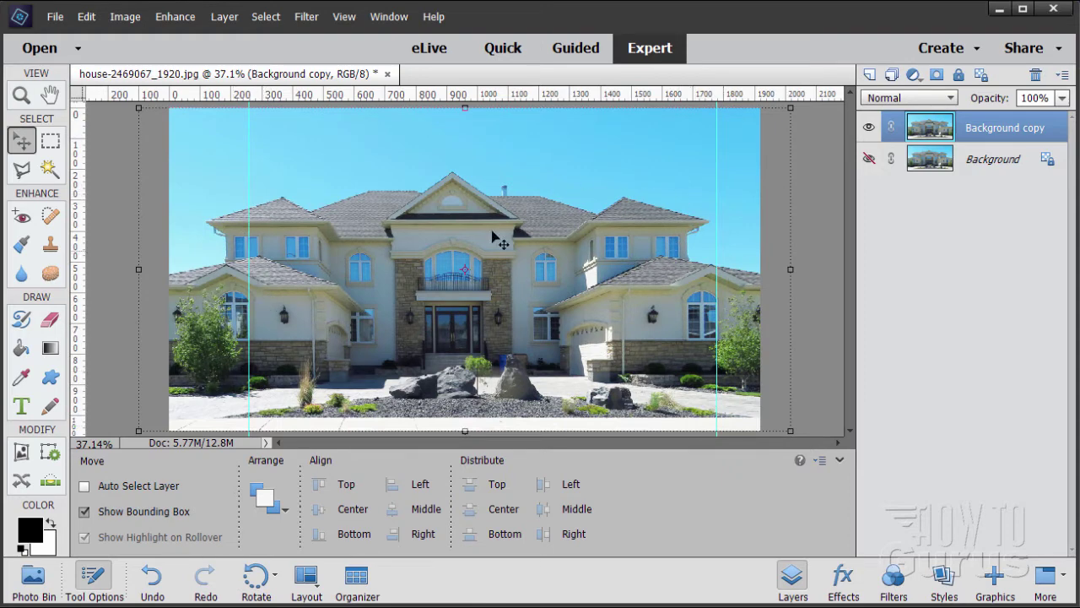
{"action": "left_click", "coordinate": [344, 17]}
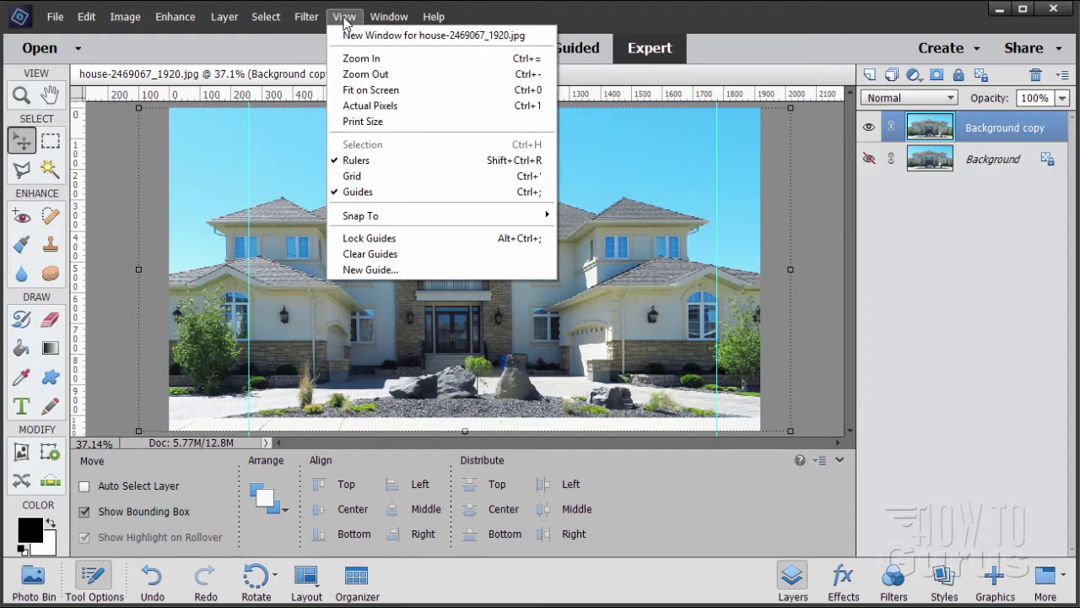
{"action": "left_click", "coordinate": [371, 254]}
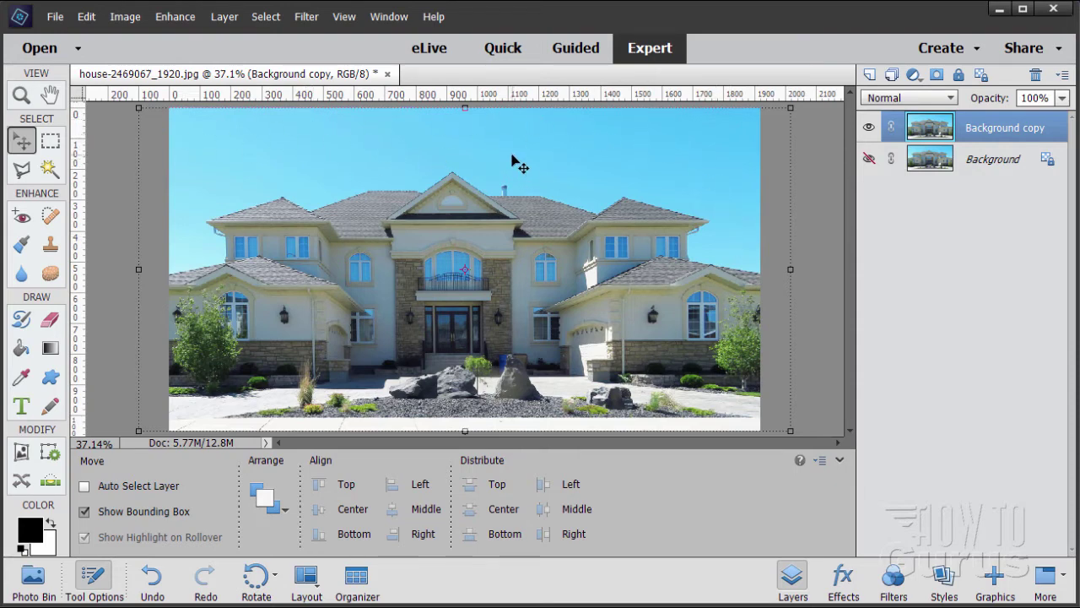
Start Convert to Black and White on the Background copy, compare the conversion styles and choose Newspaper.
{"action": "left_click", "coordinate": [176, 16]}
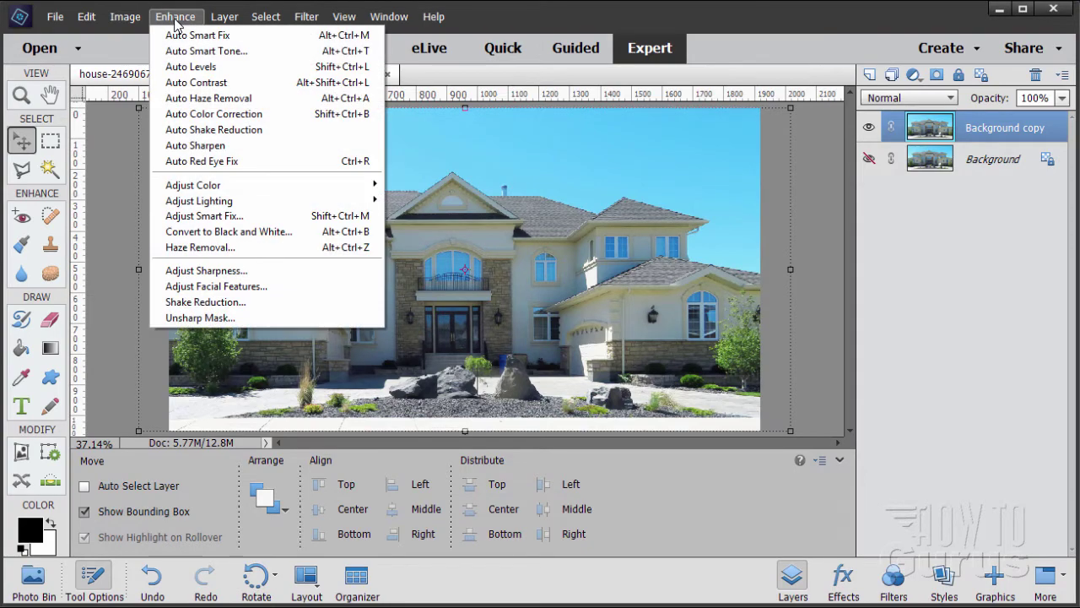
{"action": "left_click", "coordinate": [256, 236]}
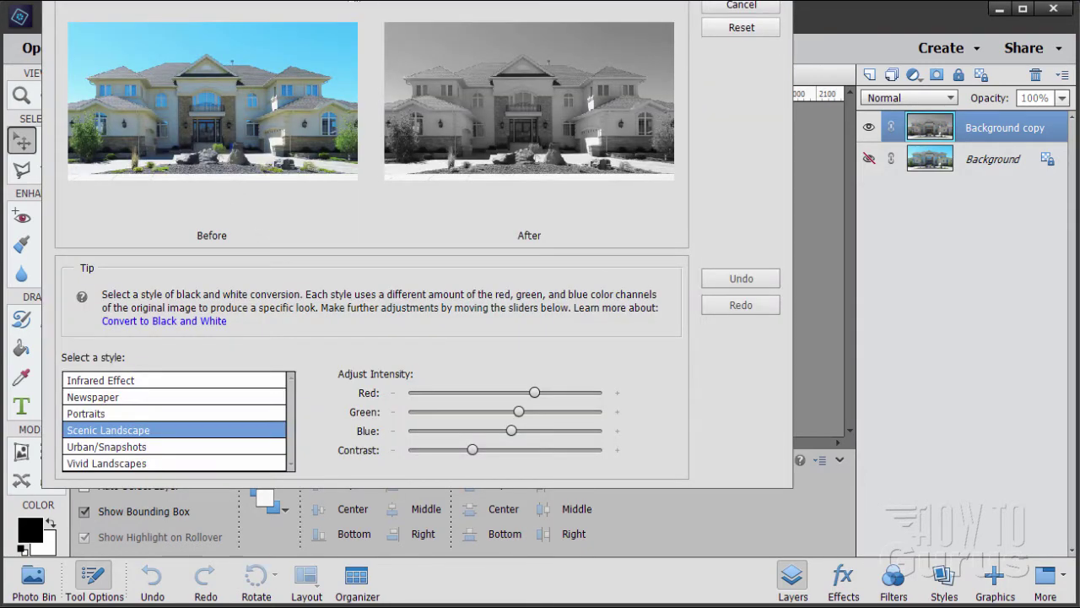
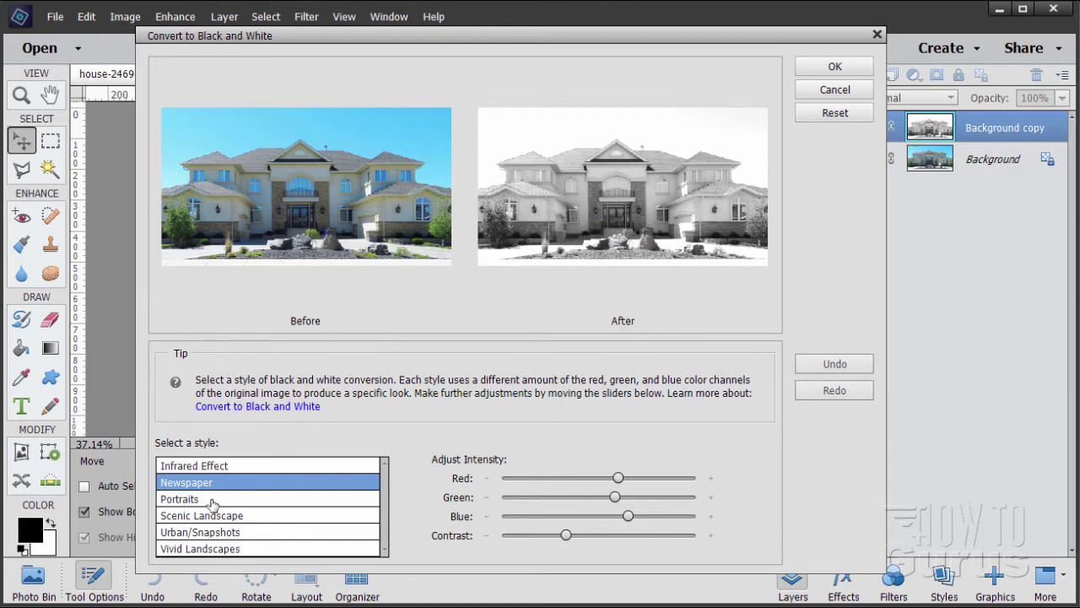
{"action": "left_click", "coordinate": [218, 499]}
{"action": "left_click", "coordinate": [221, 517]}
{"action": "left_click", "coordinate": [221, 533]}
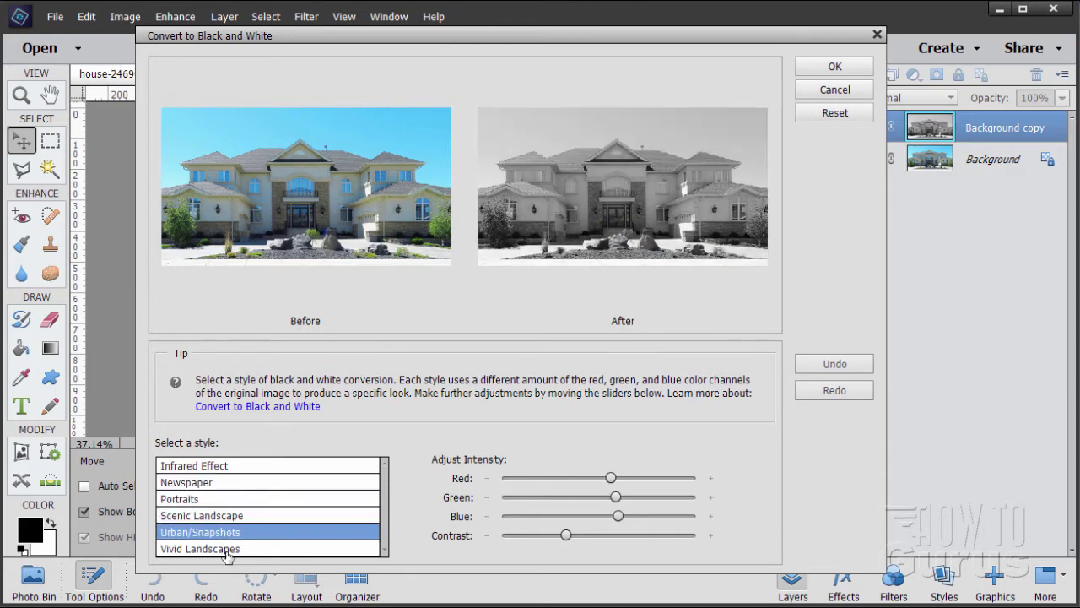
{"action": "left_click", "coordinate": [253, 547]}
{"action": "left_click", "coordinate": [234, 488]}
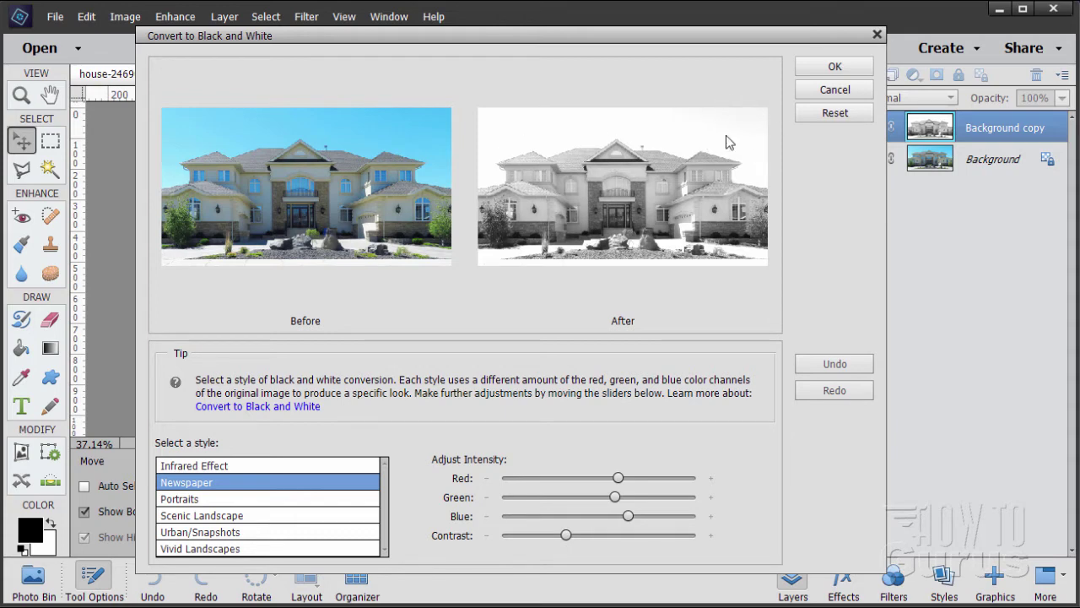
Raise the conversion's contrast, increase red and green slightly, reduce blue slightly, and apply the black-and-white conversion.
{"action": "mouse_move", "coordinate": [737, 130]}
{"action": "left_click_drag", "start_coordinate": [568, 541], "coordinate": [574, 539]}
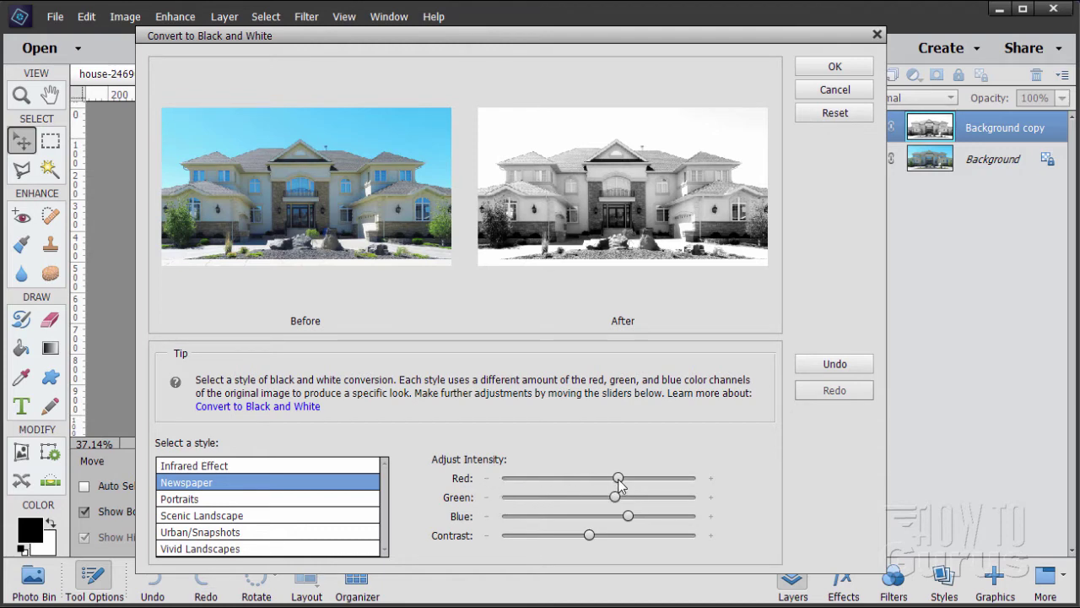
{"action": "left_click_drag", "start_coordinate": [619, 481], "coordinate": [621, 484]}
{"action": "left_click_drag", "start_coordinate": [616, 499], "coordinate": [612, 503]}
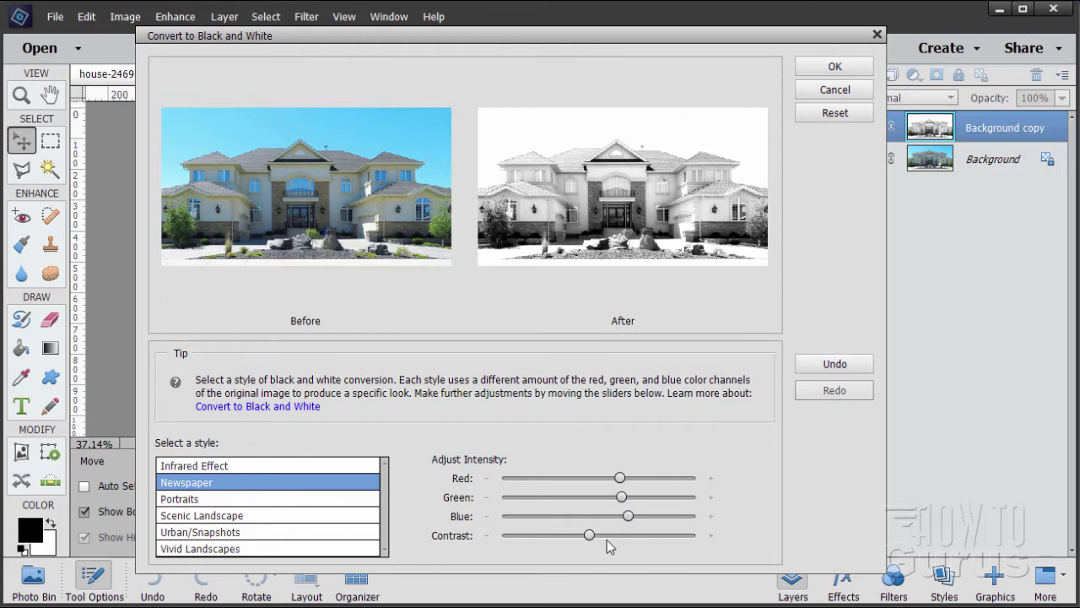
{"action": "left_click_drag", "start_coordinate": [628, 521], "coordinate": [628, 521]}
{"action": "mouse_move", "coordinate": [628, 521]}
{"action": "mouse_move", "coordinate": [692, 260]}
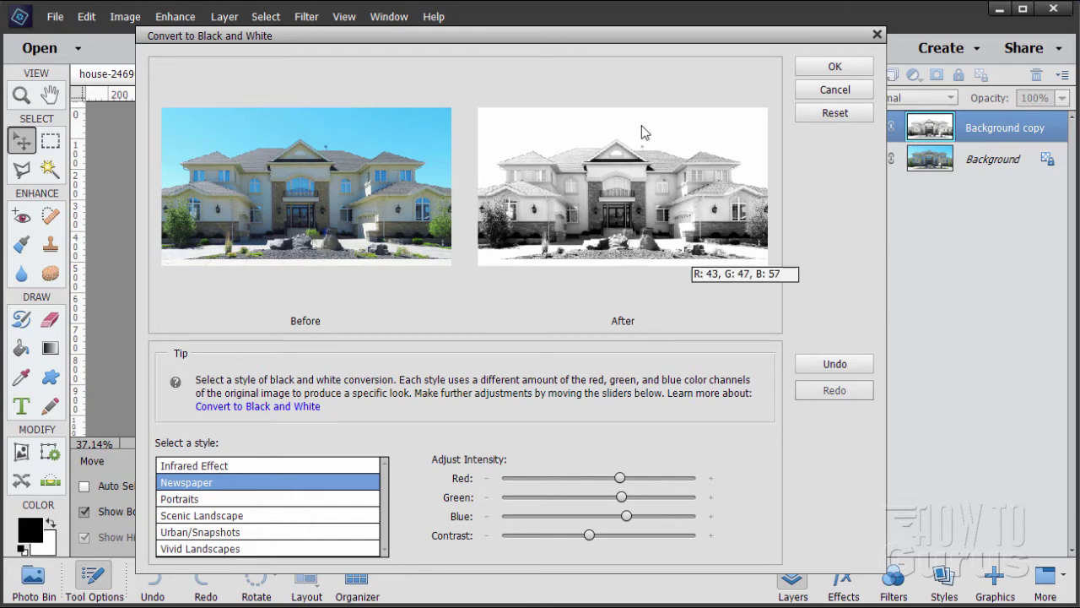
{"action": "left_click", "coordinate": [834, 66]}
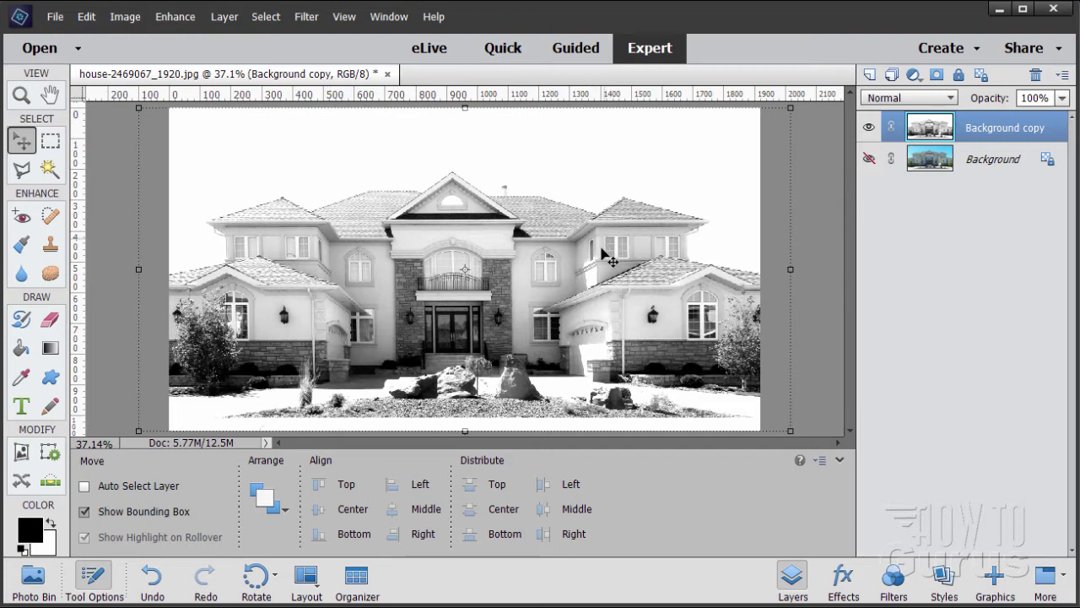
Duplicate the black-and-white Background copy layer and invert the duplicate with the Invert adjustment filter.
{"action": "left_click_drag", "start_coordinate": [936, 128], "coordinate": [869, 75]}
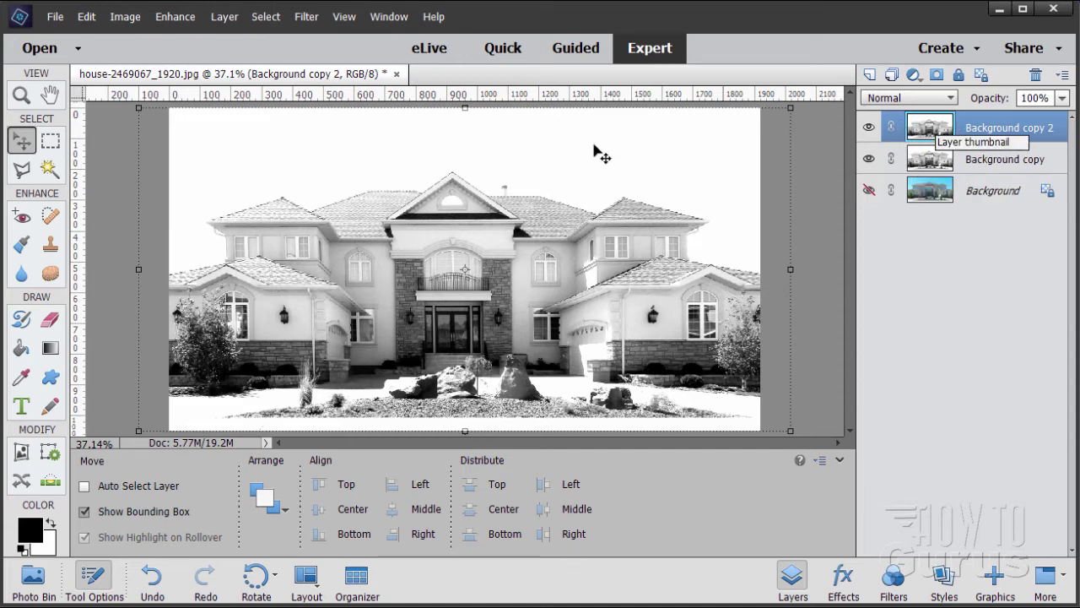
{"action": "left_click", "coordinate": [309, 23]}
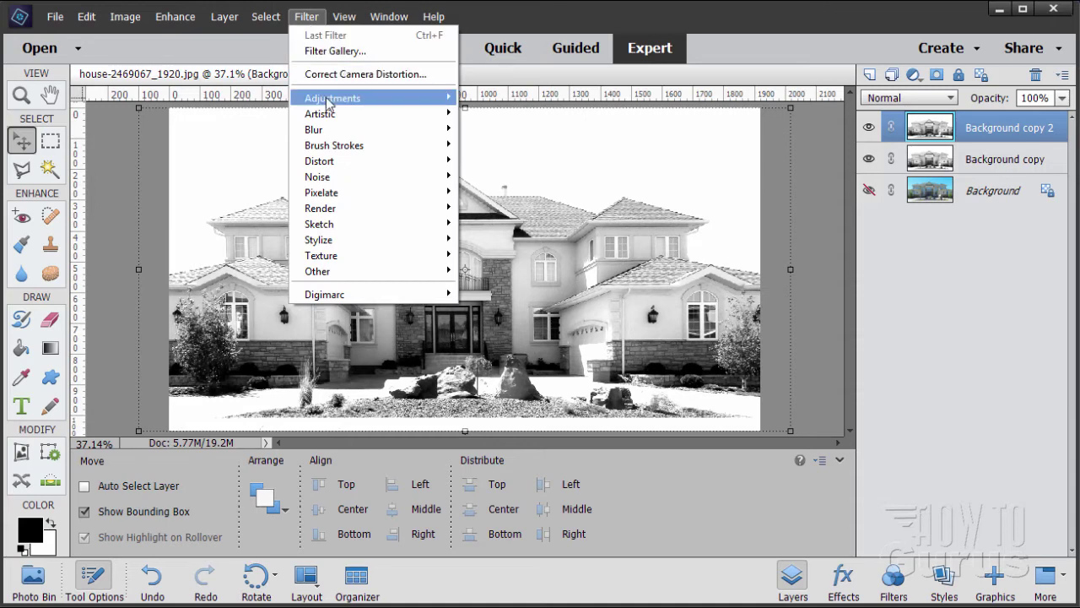
{"action": "mouse_move", "coordinate": [446, 103]}
{"action": "left_click", "coordinate": [493, 128]}
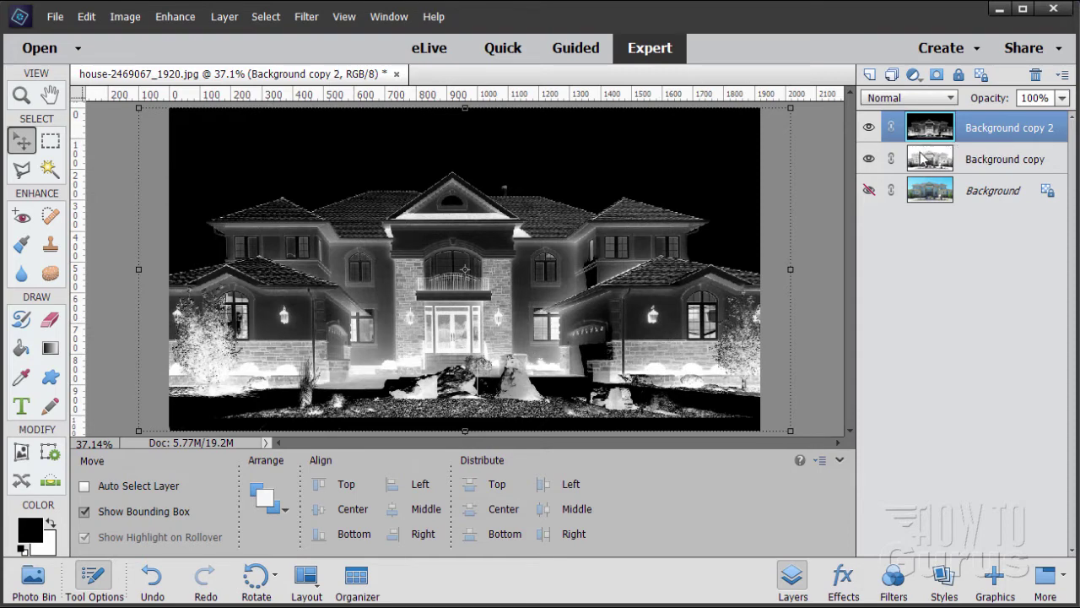
Set the inverted Background copy 2 layer's blend mode to Color Dodge.
{"action": "left_click", "coordinate": [901, 98]}
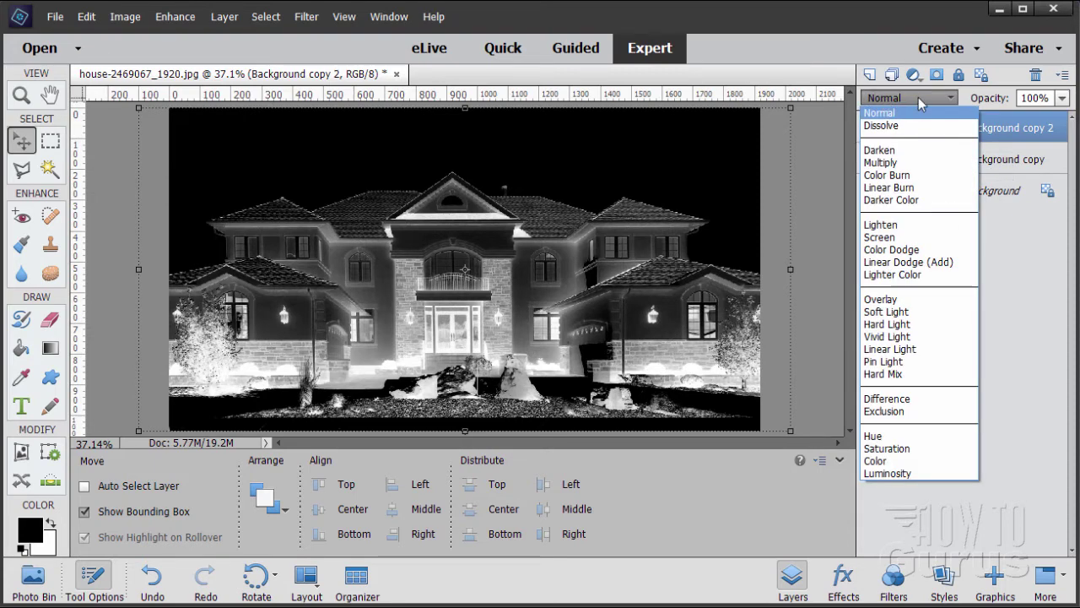
{"action": "left_click", "coordinate": [905, 249]}
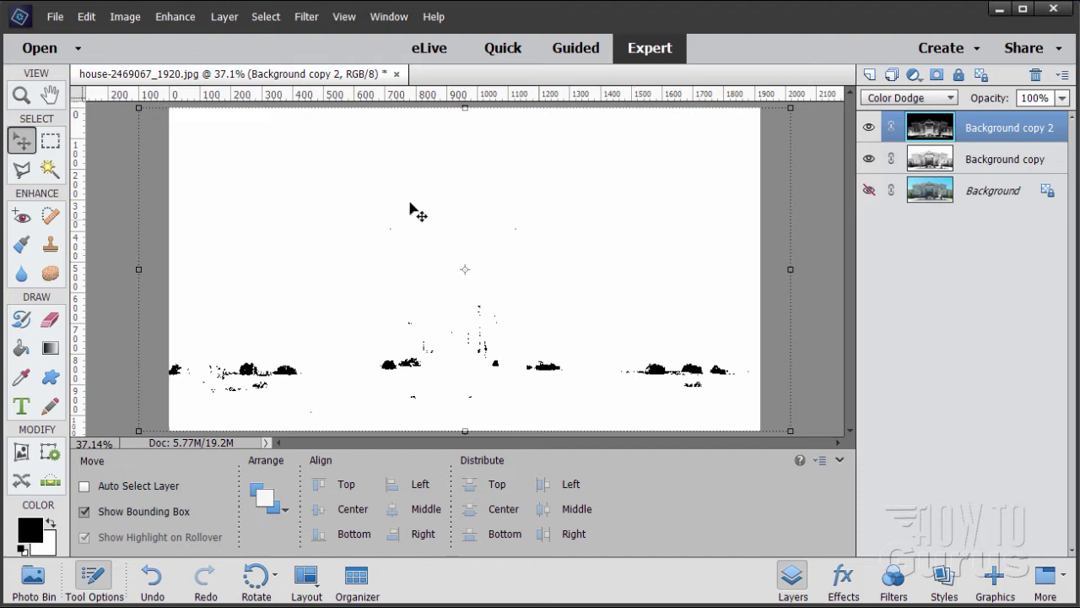
Apply the Minimum filter to the Background copy 2 layer, comparing radii of 5, 4 and 3 pixels.
{"action": "left_click", "coordinate": [304, 18]}
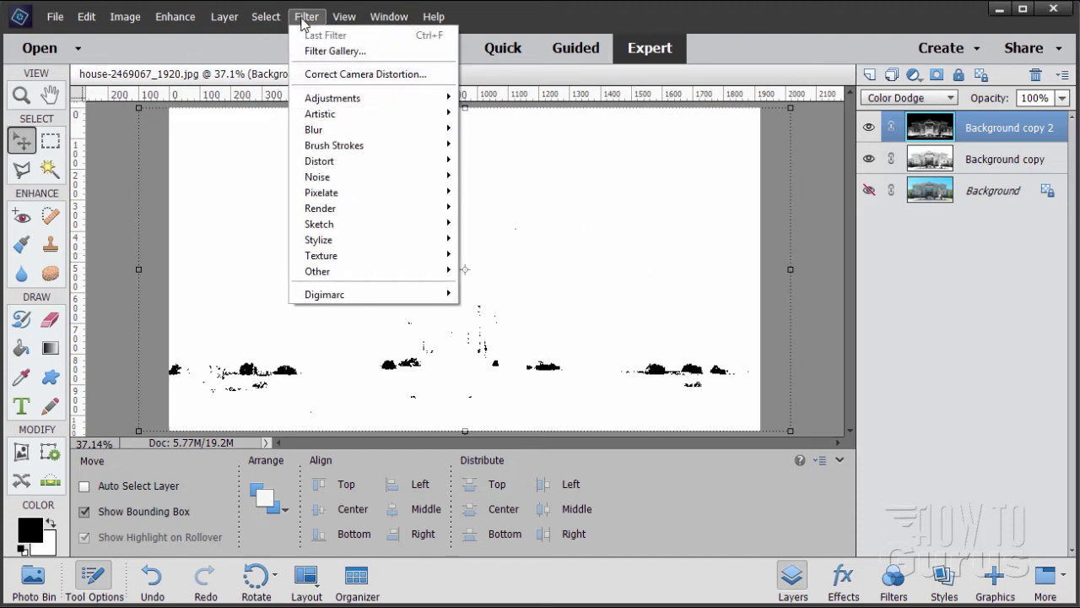
{"action": "mouse_move", "coordinate": [342, 134]}
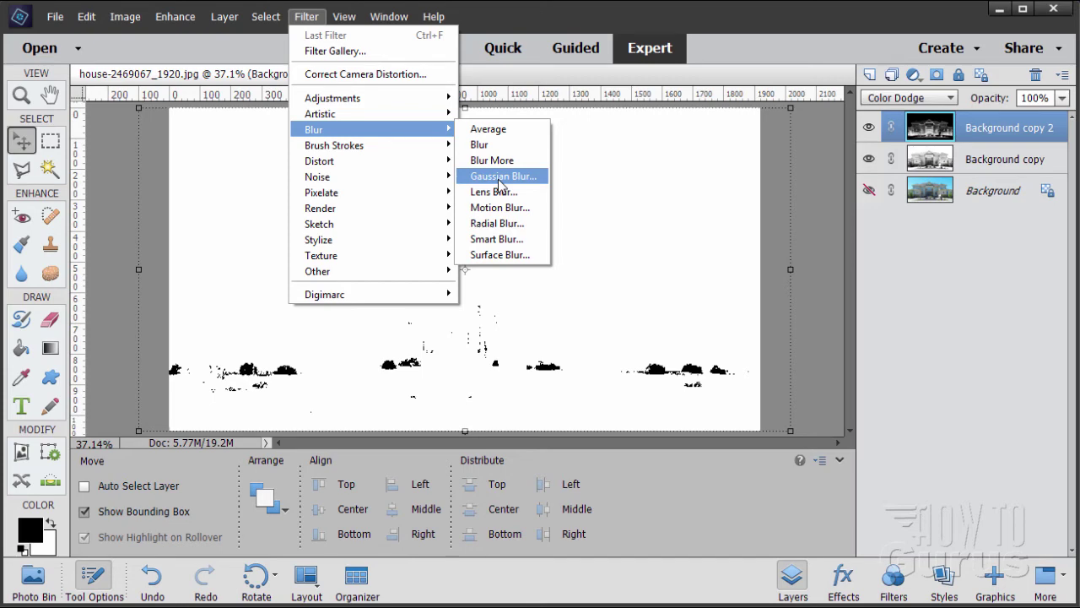
{"action": "mouse_move", "coordinate": [375, 273]}
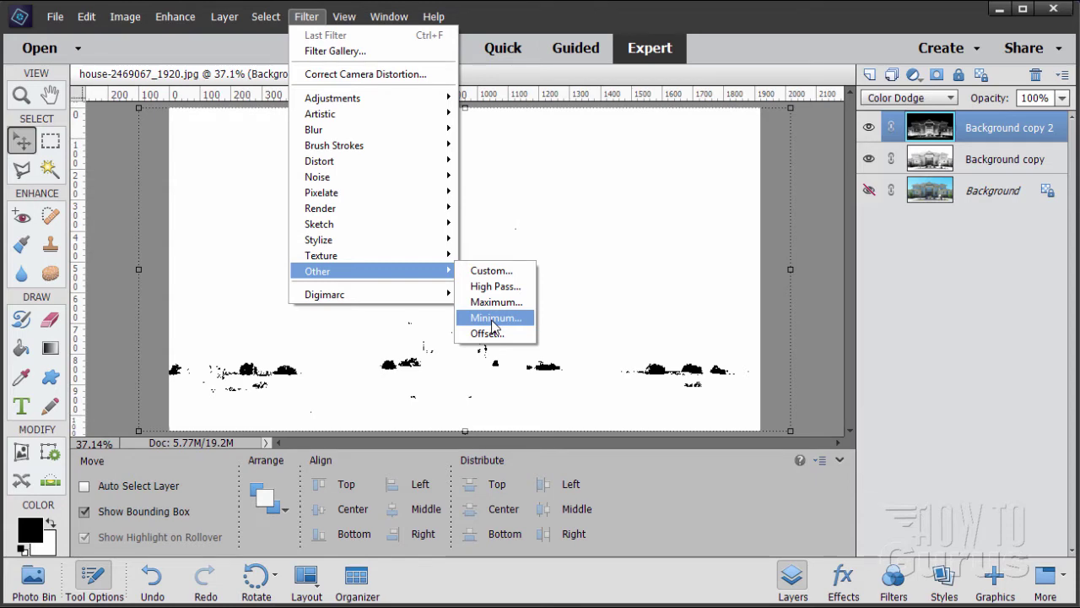
{"action": "left_click", "coordinate": [493, 318]}
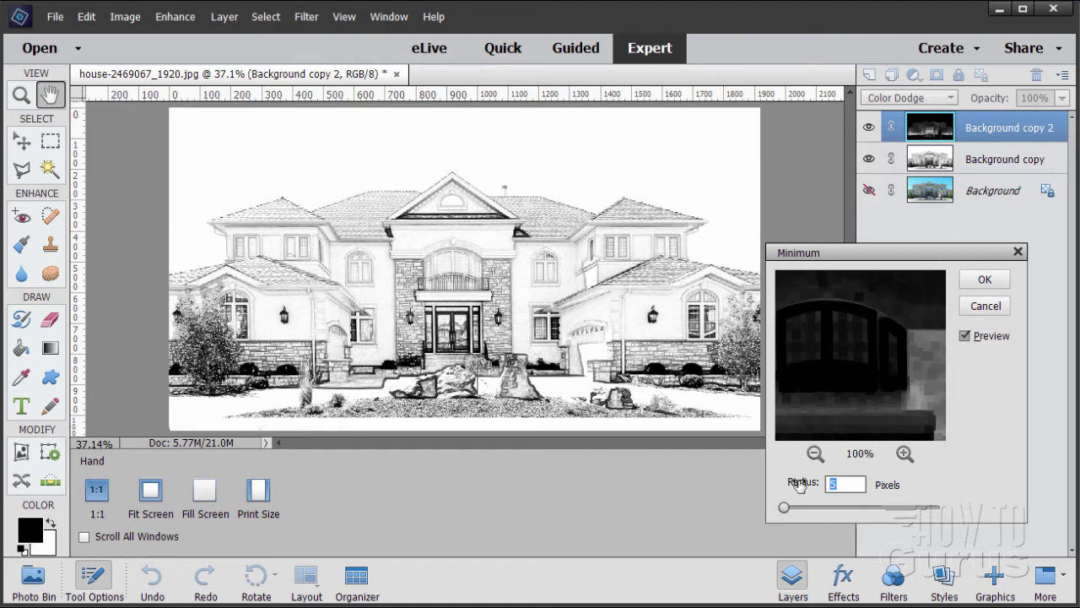
{"action": "type", "text": "4"}
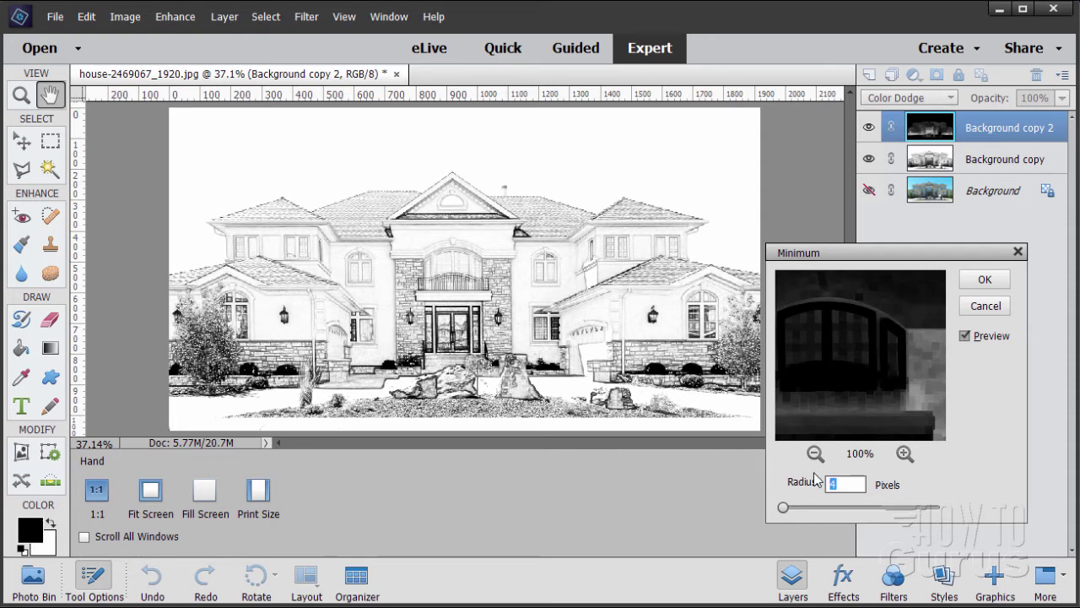
{"action": "type", "text": "3"}
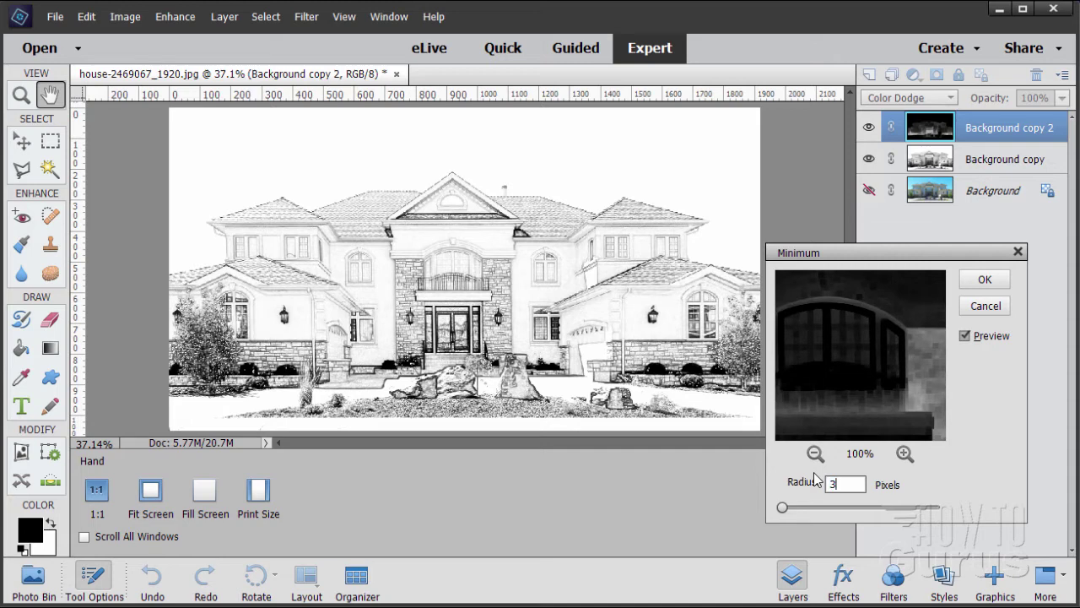
{"action": "left_click", "coordinate": [814, 488]}
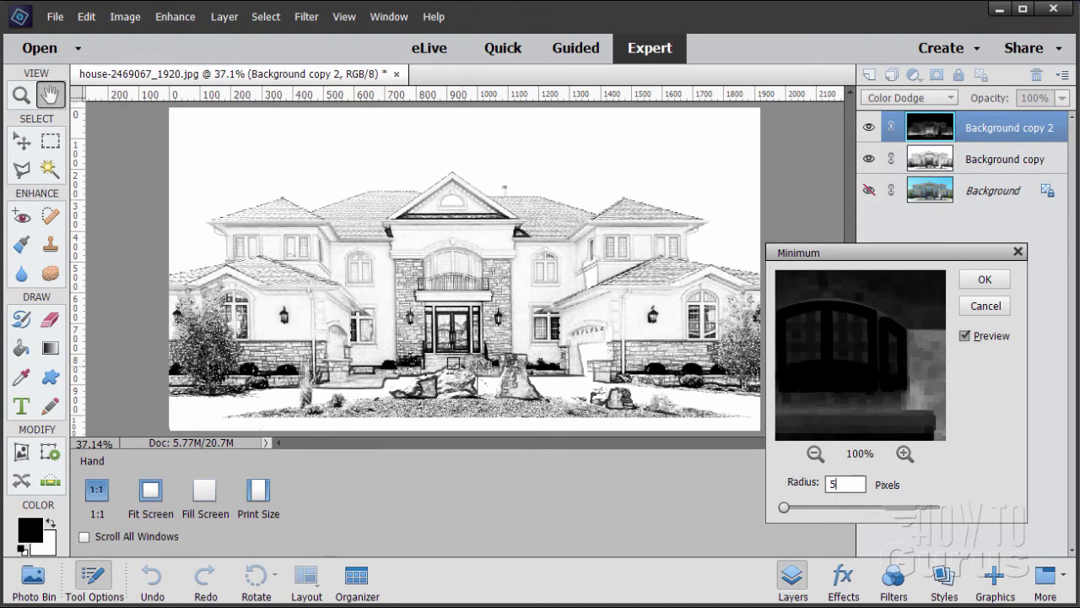
{"action": "left_click", "coordinate": [984, 307]}
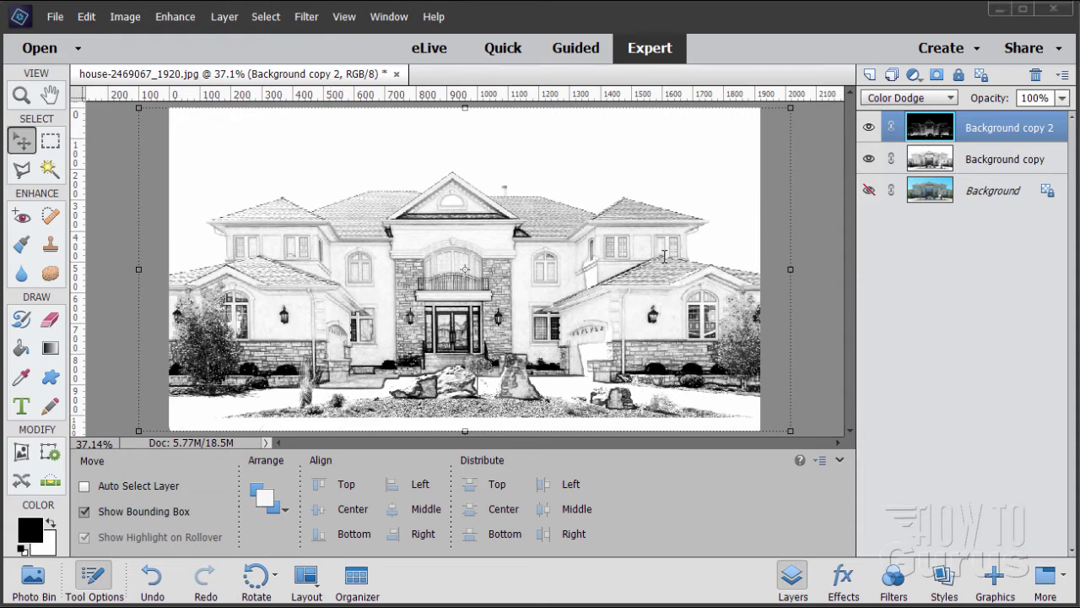
Stamp the visible layers into a new merged layer on top, and hide the Background copy 2 and Background copy layers.
{"action": "left_click", "coordinate": [842, 55]}
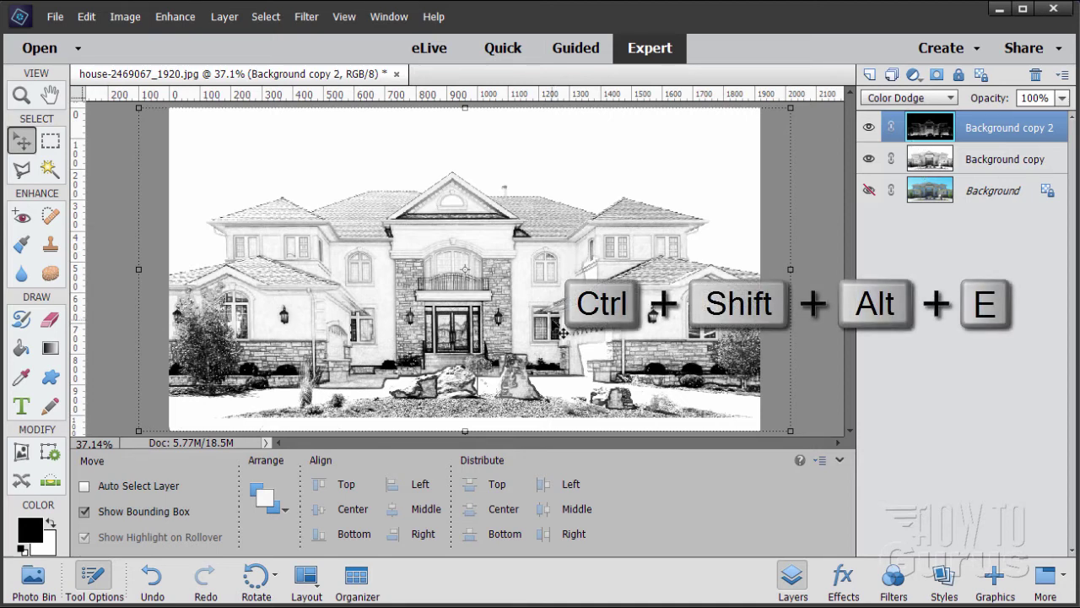
{"action": "key", "text": "ctrl"}
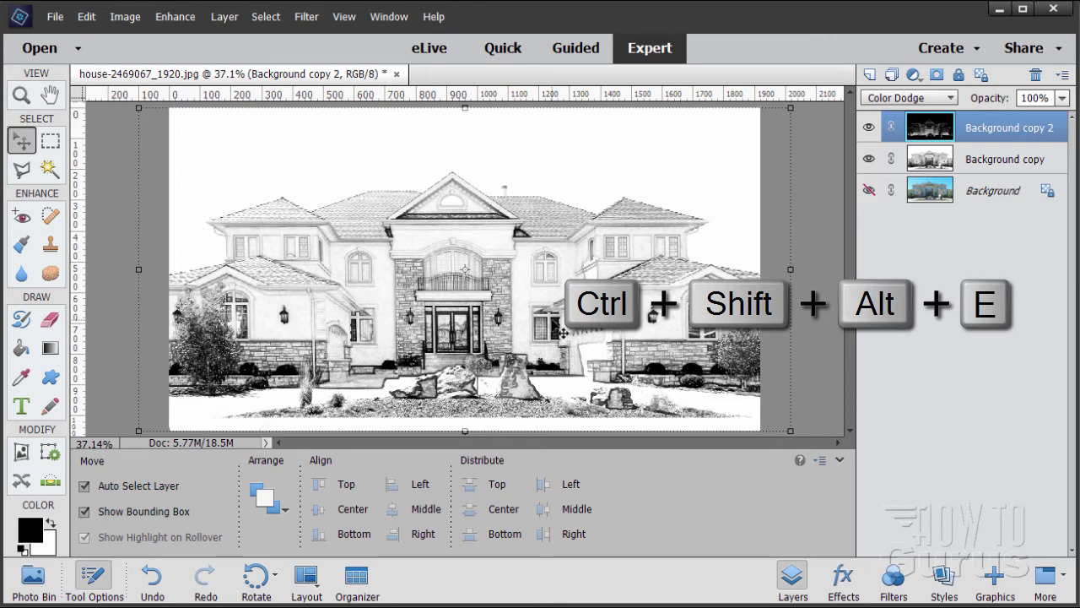
{"action": "key", "text": "ctrl+shift+alt+e"}
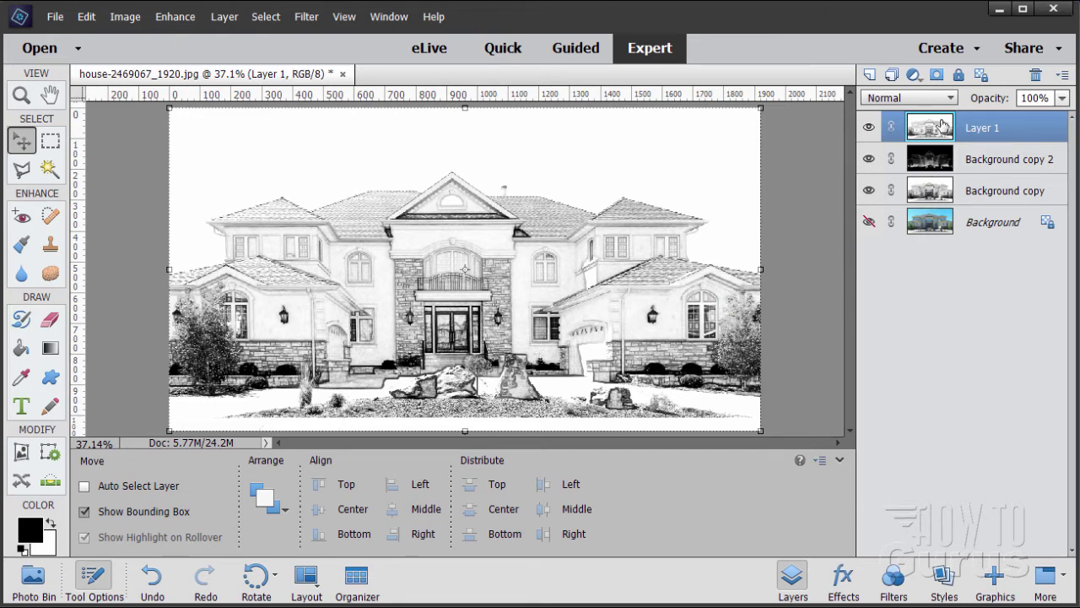
{"action": "left_click", "coordinate": [868, 159]}
Add an empty layer above the merged drawing and set the foreground color to blue 0134b8.
{"action": "left_click", "coordinate": [867, 77]}
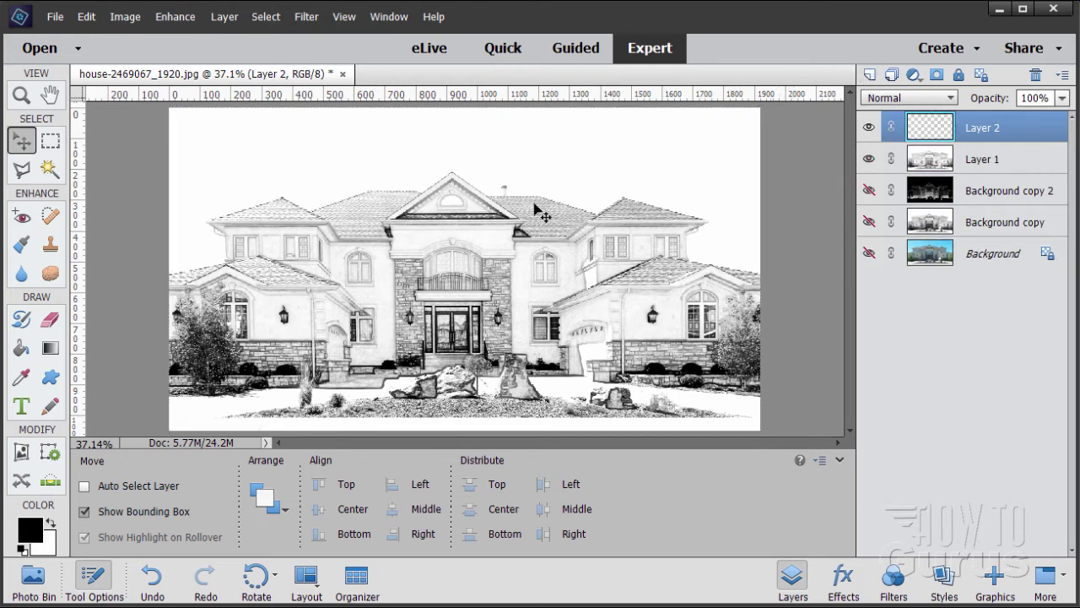
{"action": "left_click", "coordinate": [31, 531]}
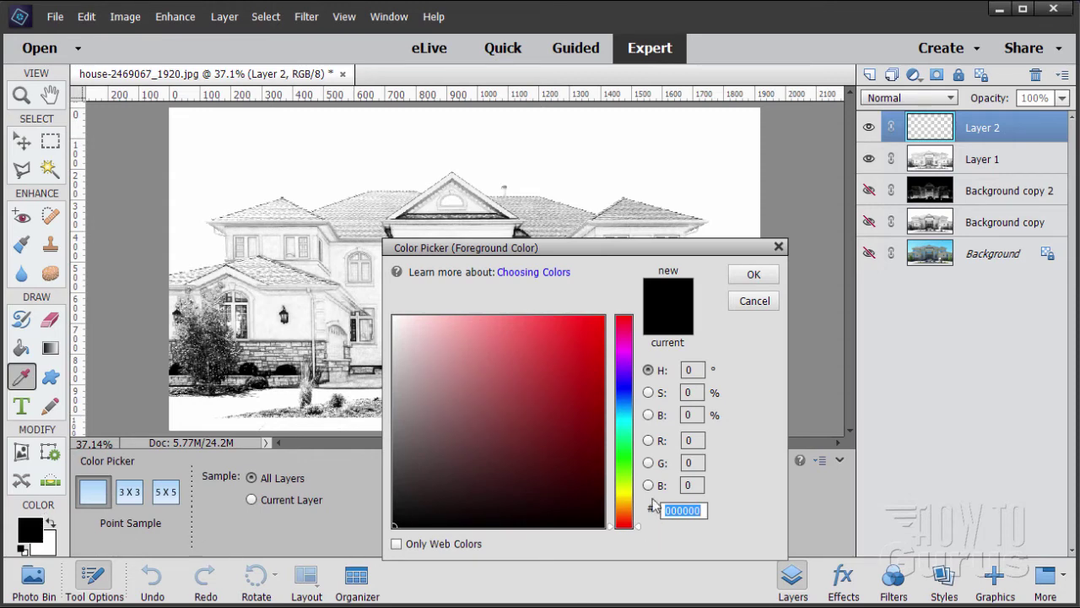
{"action": "left_click_drag", "start_coordinate": [697, 513], "coordinate": [665, 517]}
{"action": "type", "text": "013"}
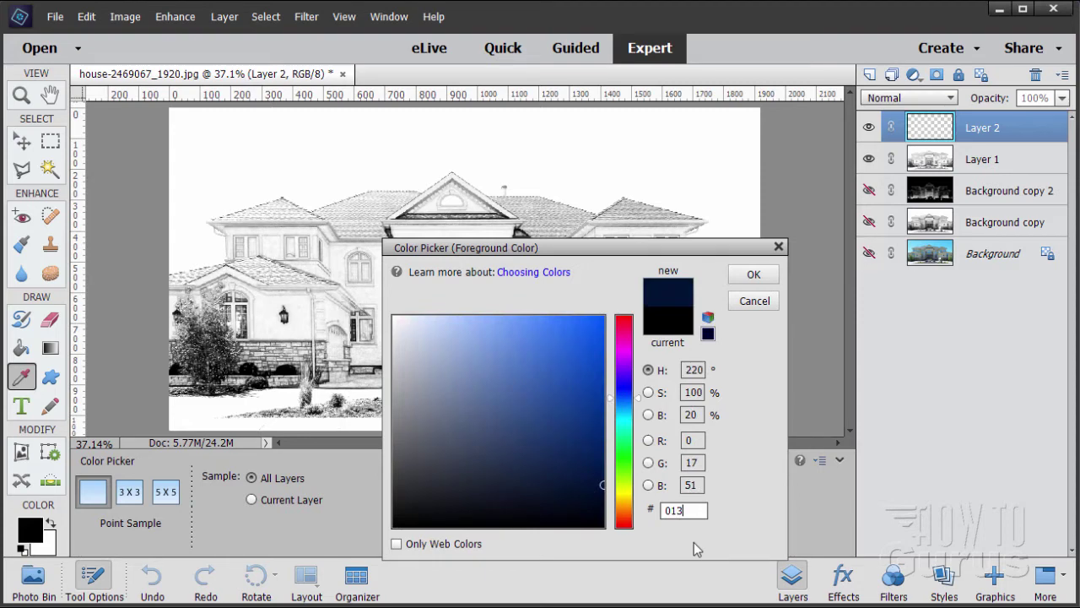
{"action": "type", "text": "4b"}
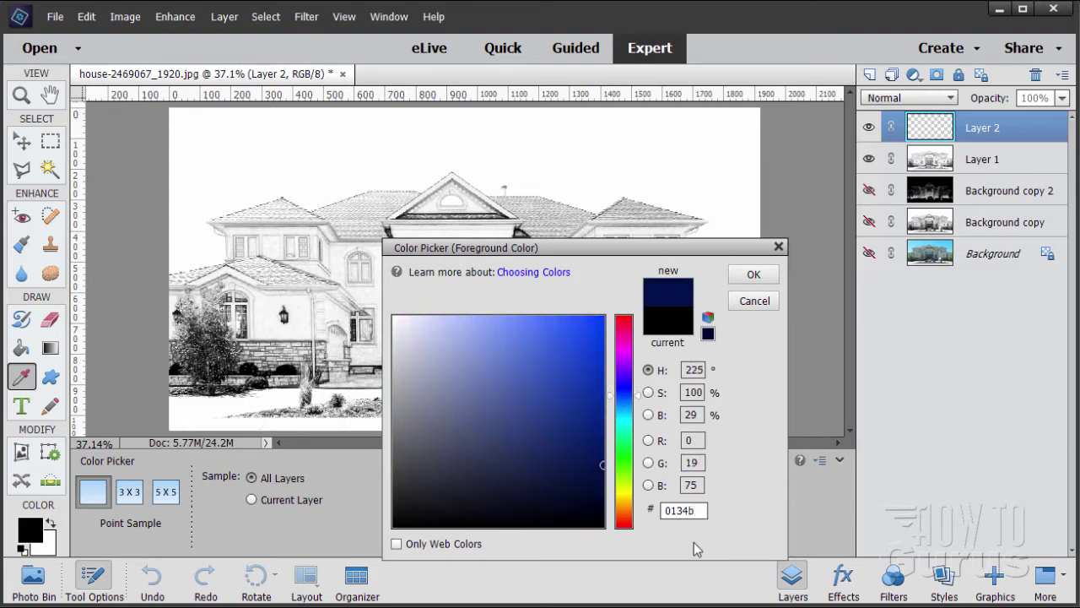
{"action": "type", "text": "8"}
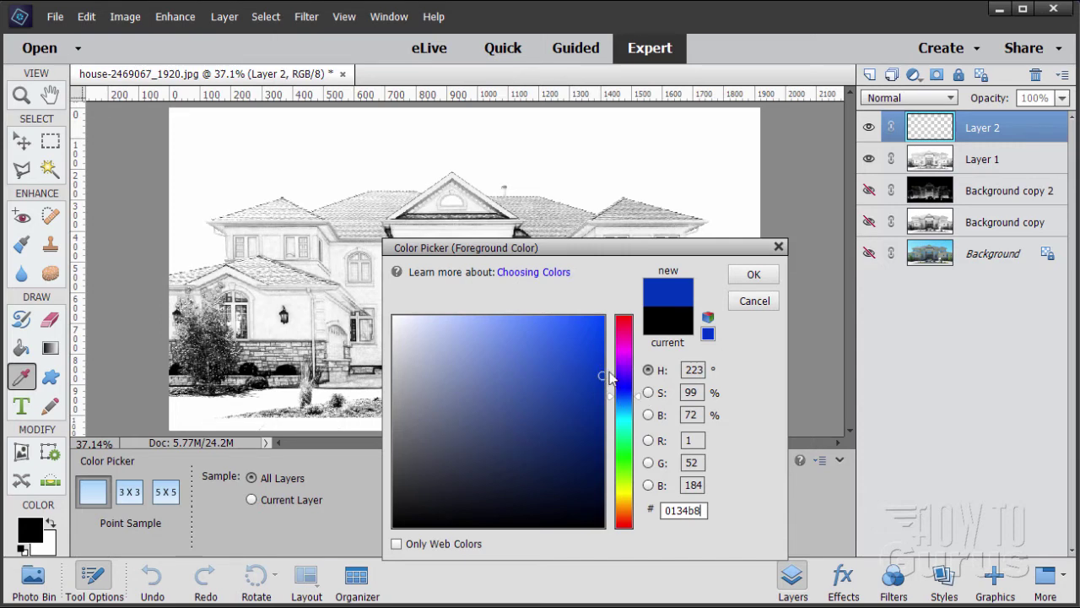
{"action": "left_click", "coordinate": [753, 275]}
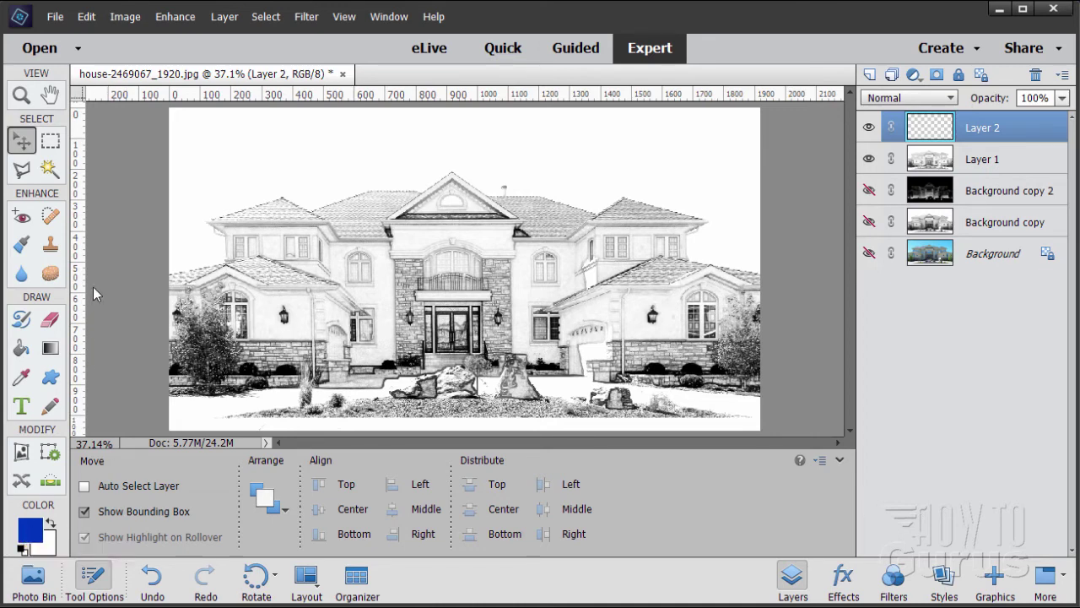
Fill the empty top layer with the blue foreground color using the Paint Bucket and set its blend mode to Screen.
{"action": "left_click", "coordinate": [22, 348]}
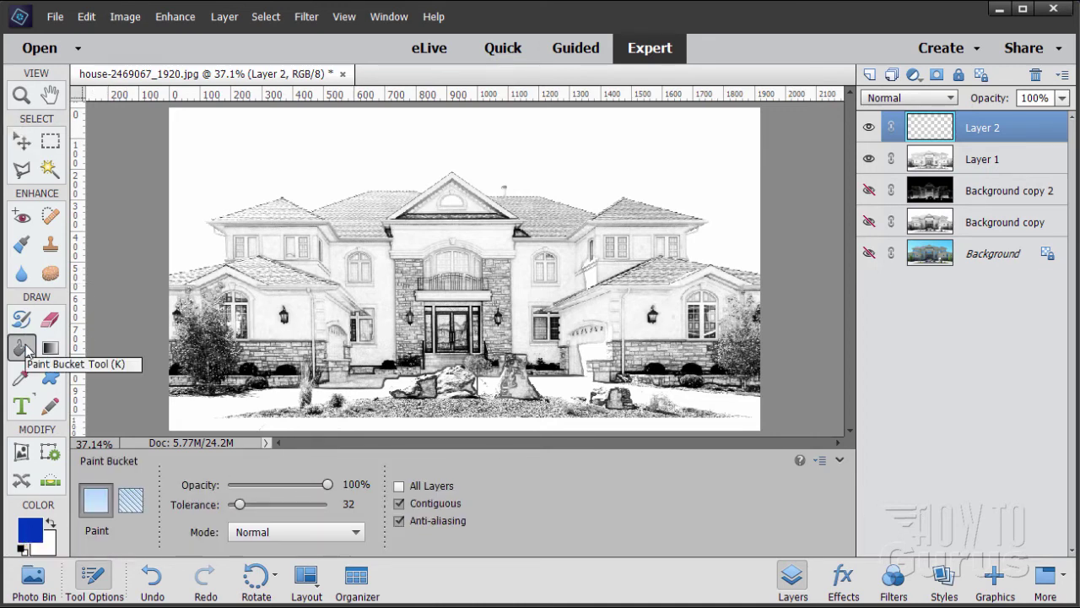
{"action": "left_click", "coordinate": [406, 257]}
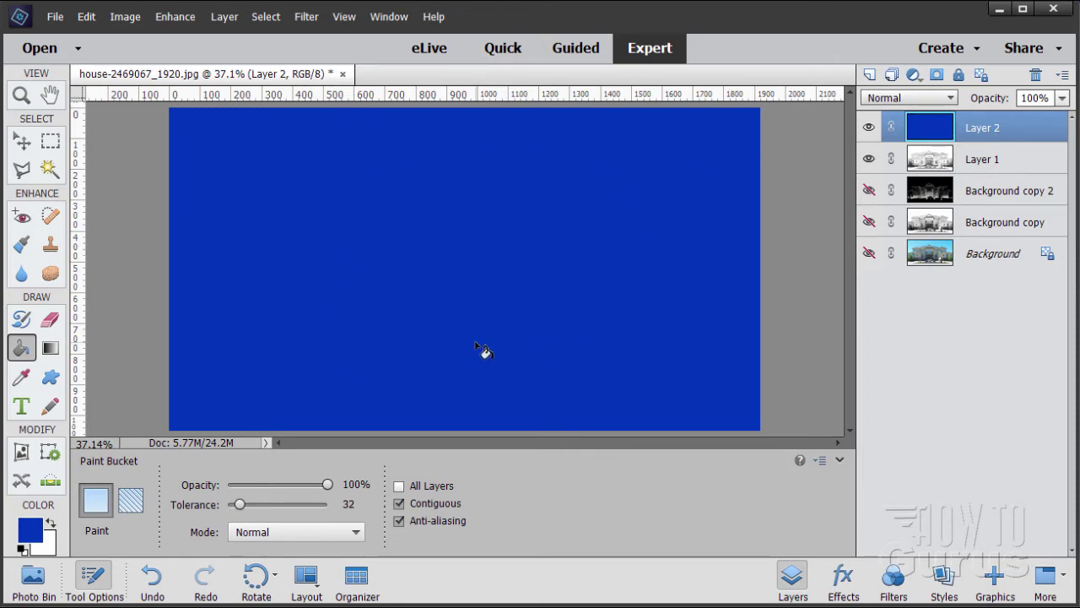
{"action": "left_click", "coordinate": [22, 141]}
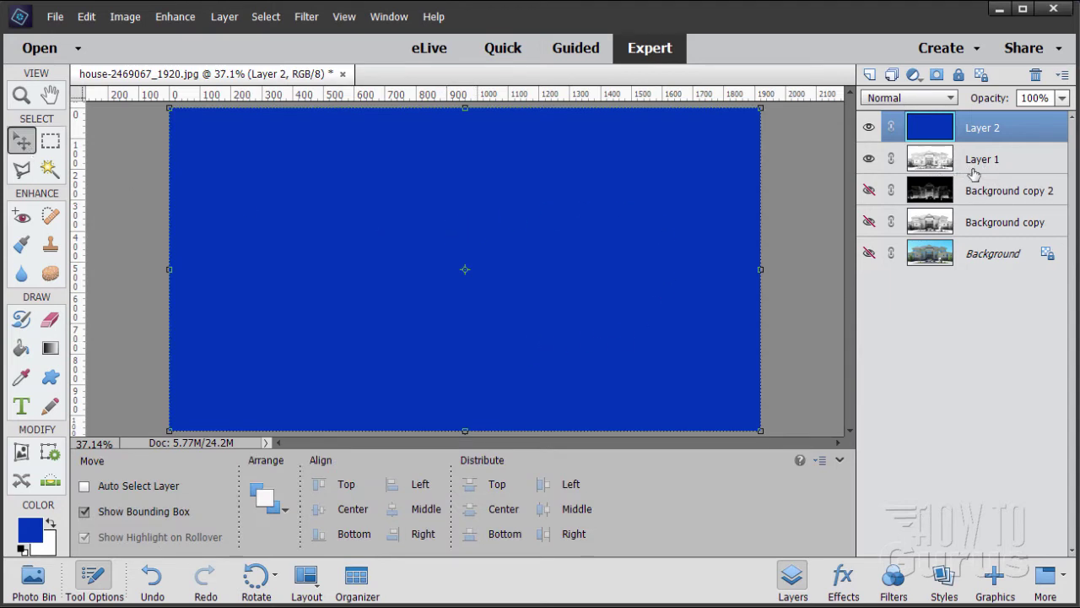
{"action": "left_click", "coordinate": [909, 99]}
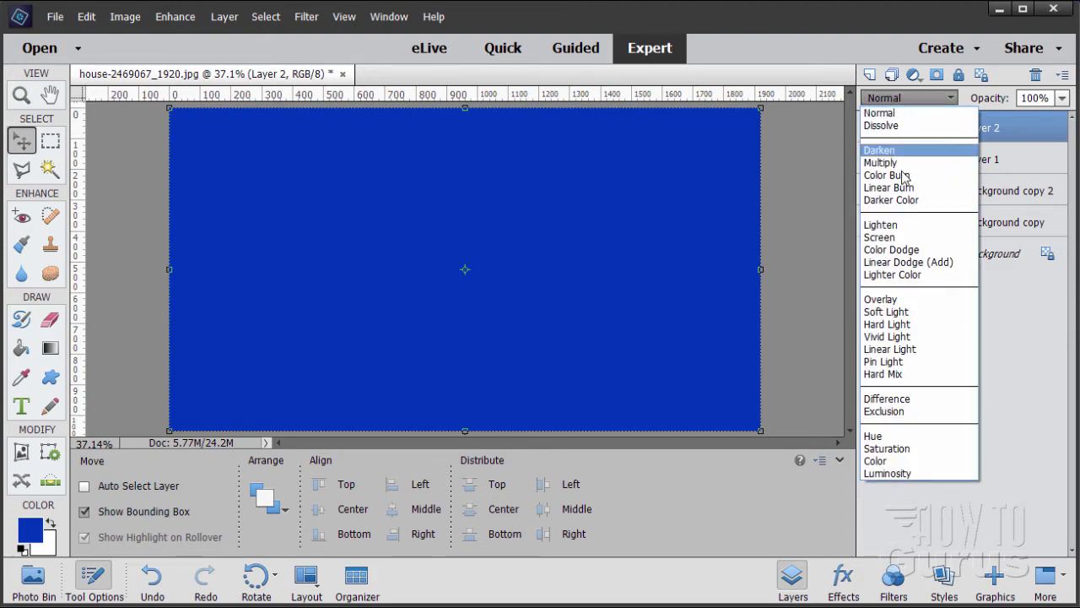
{"action": "left_click", "coordinate": [879, 237]}
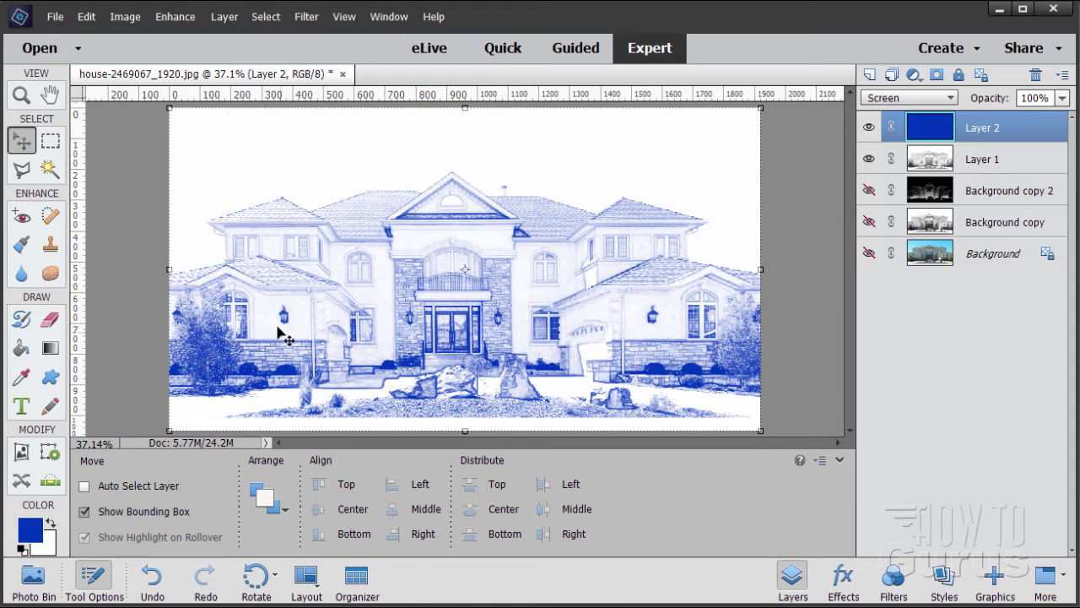
Add a Levels adjustment layer above Layer 1, clipped to it with the previous layer as clipping mask.
{"action": "left_click", "coordinate": [989, 164]}
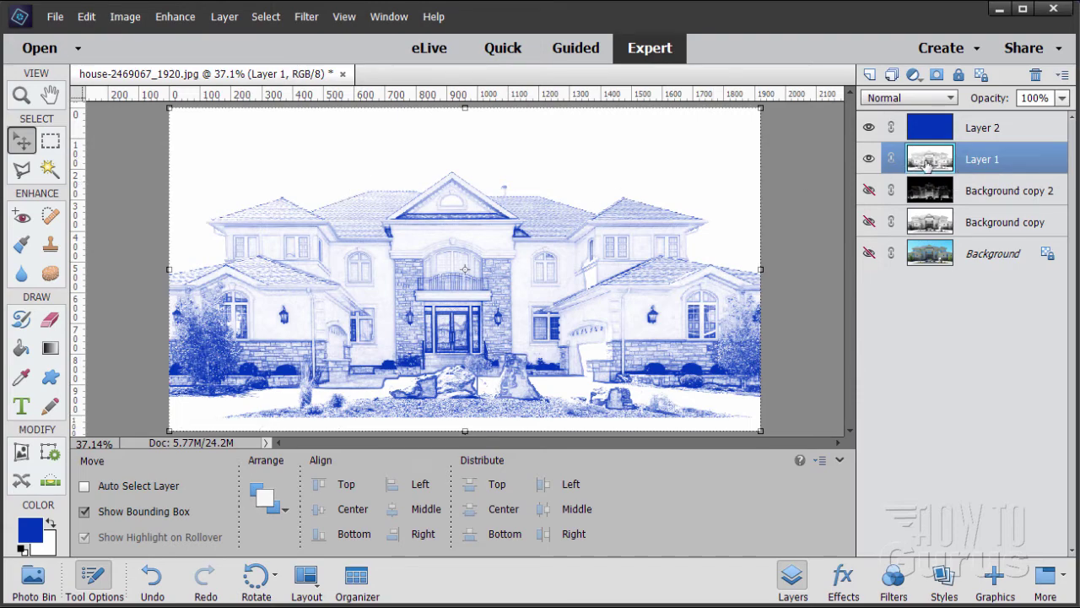
{"action": "left_click", "coordinate": [221, 19]}
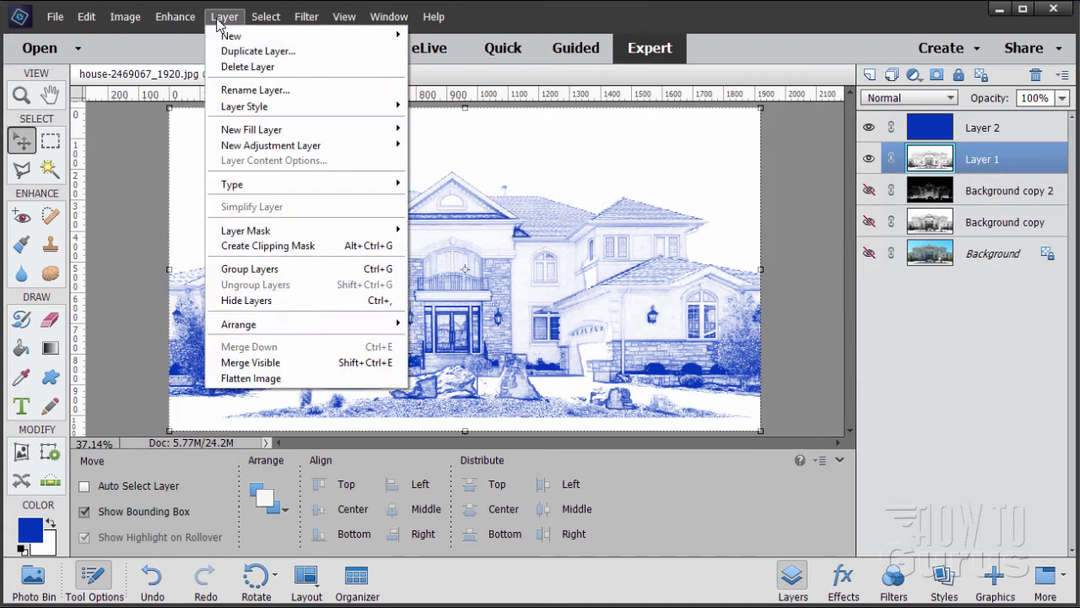
{"action": "mouse_move", "coordinate": [270, 149]}
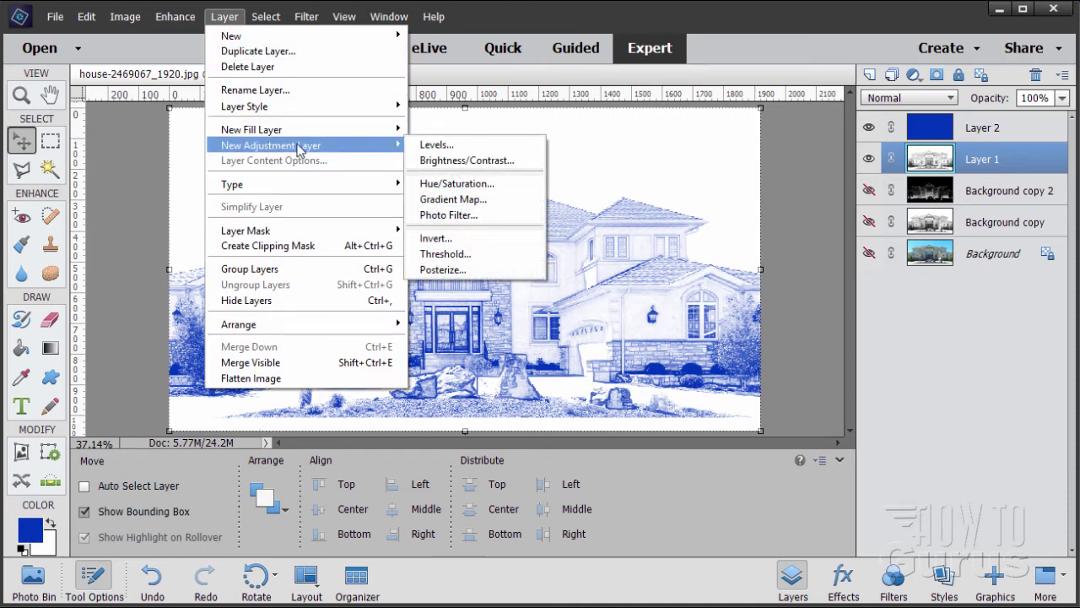
{"action": "left_click", "coordinate": [429, 146]}
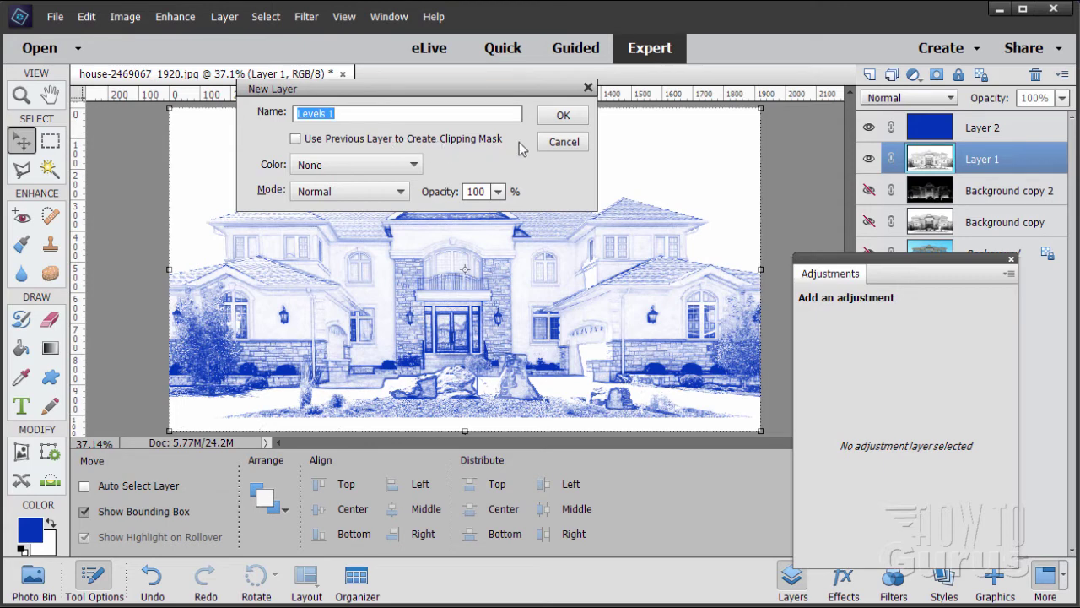
{"action": "left_click", "coordinate": [295, 140]}
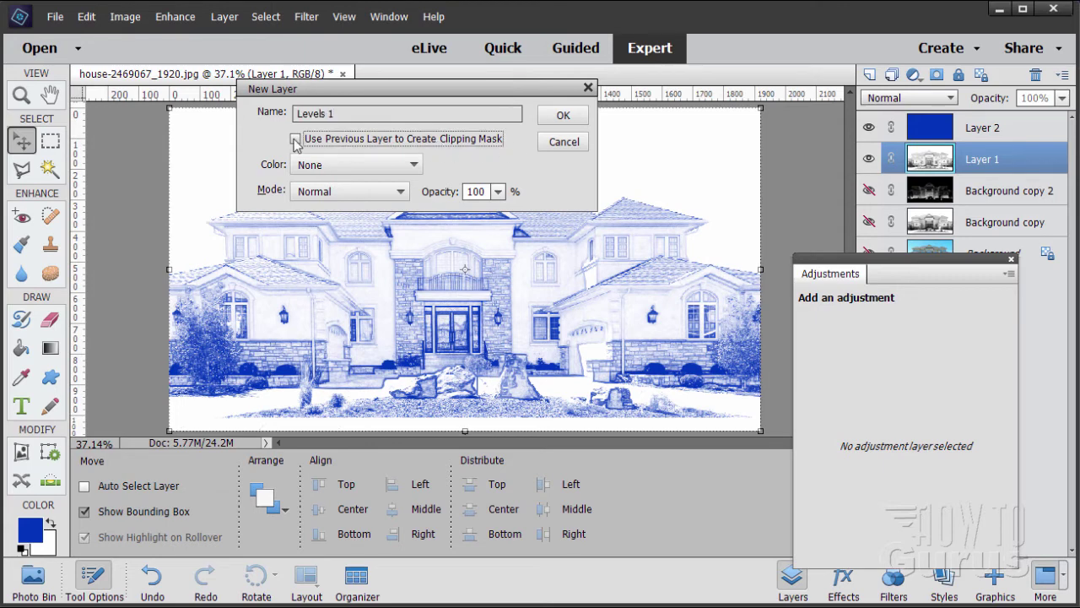
{"action": "left_click", "coordinate": [563, 118]}
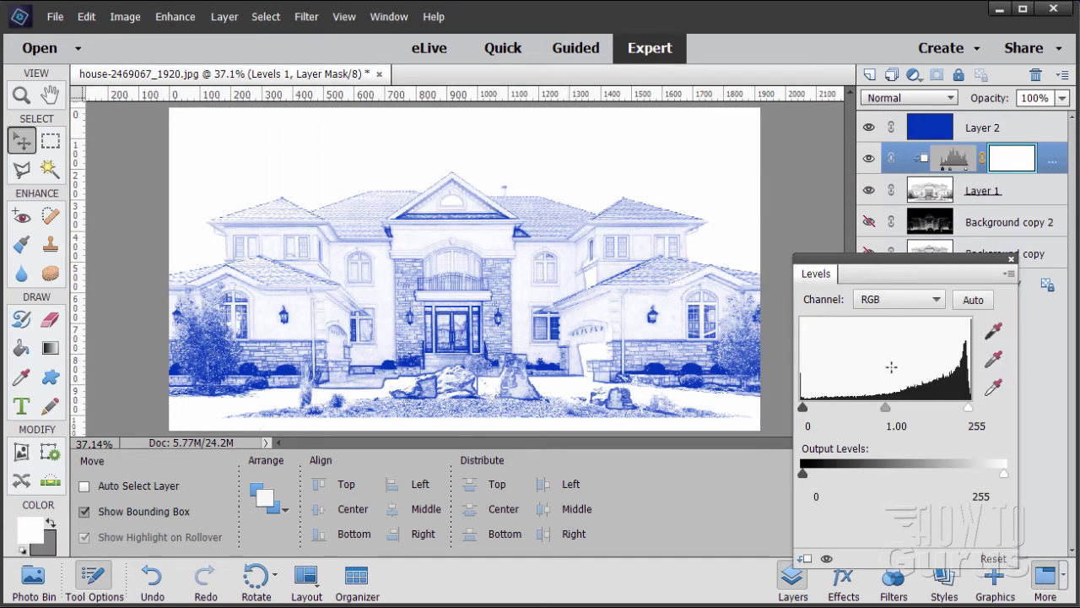
Set the Levels shadow input to 51 and the midtone input to 0.89, and hide the adjustment layer to compare the drawing without it.
{"action": "left_click_drag", "start_coordinate": [804, 411], "coordinate": [890, 413]}
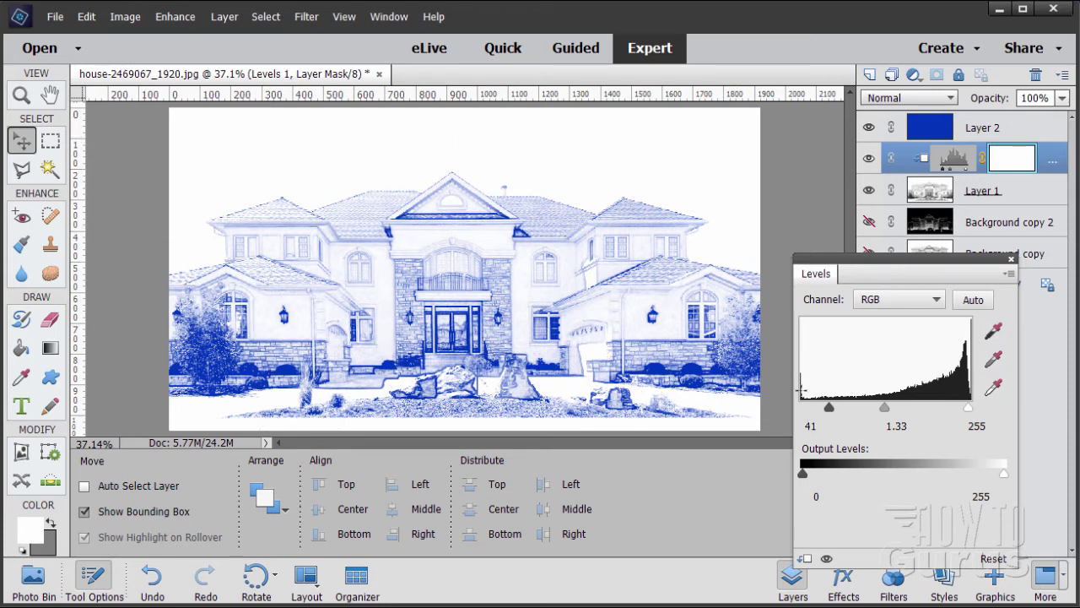
{"action": "double_click", "coordinate": [810, 429]}
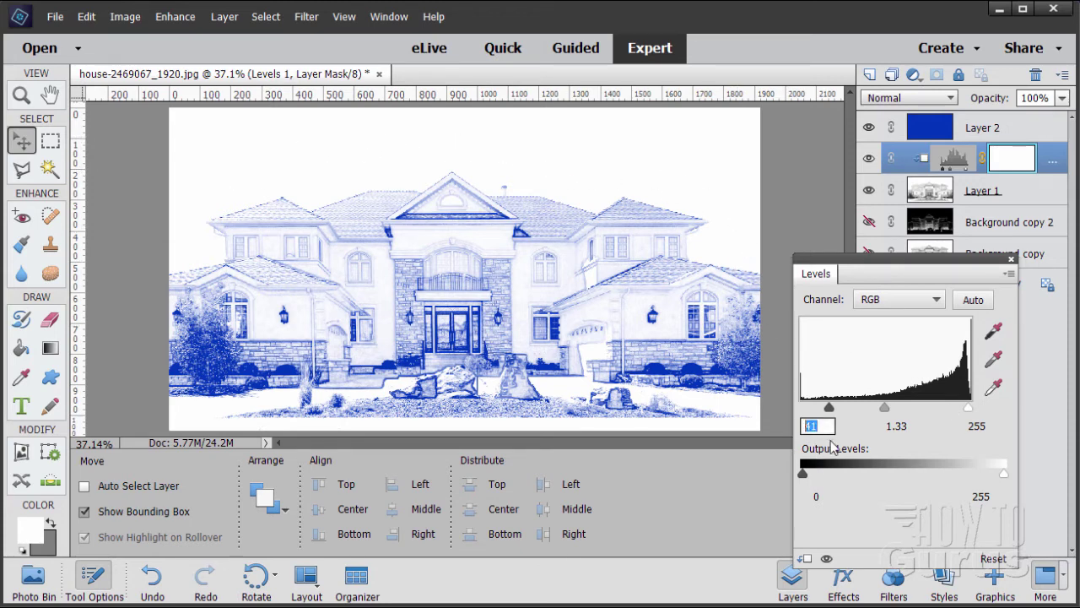
{"action": "type", "text": "51"}
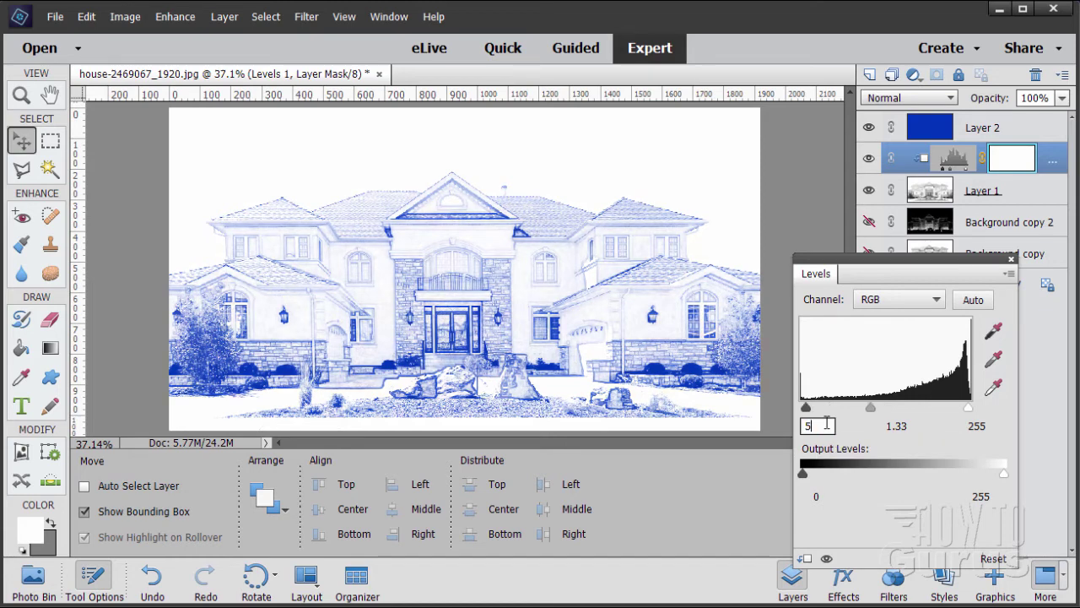
{"action": "left_click", "coordinate": [890, 426]}
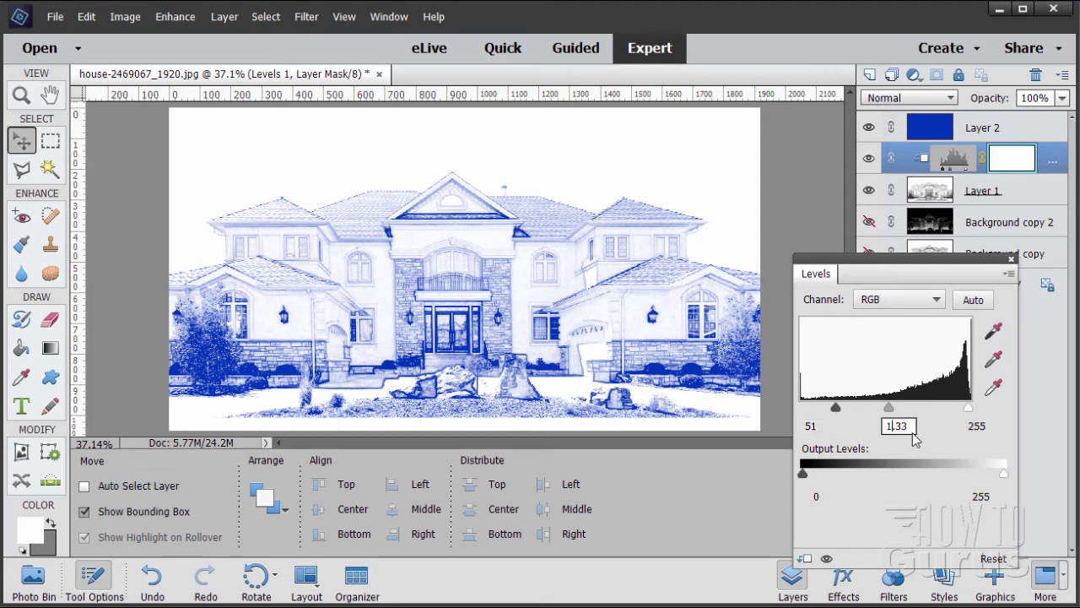
{"action": "left_click_drag", "start_coordinate": [900, 427], "coordinate": [883, 426]}
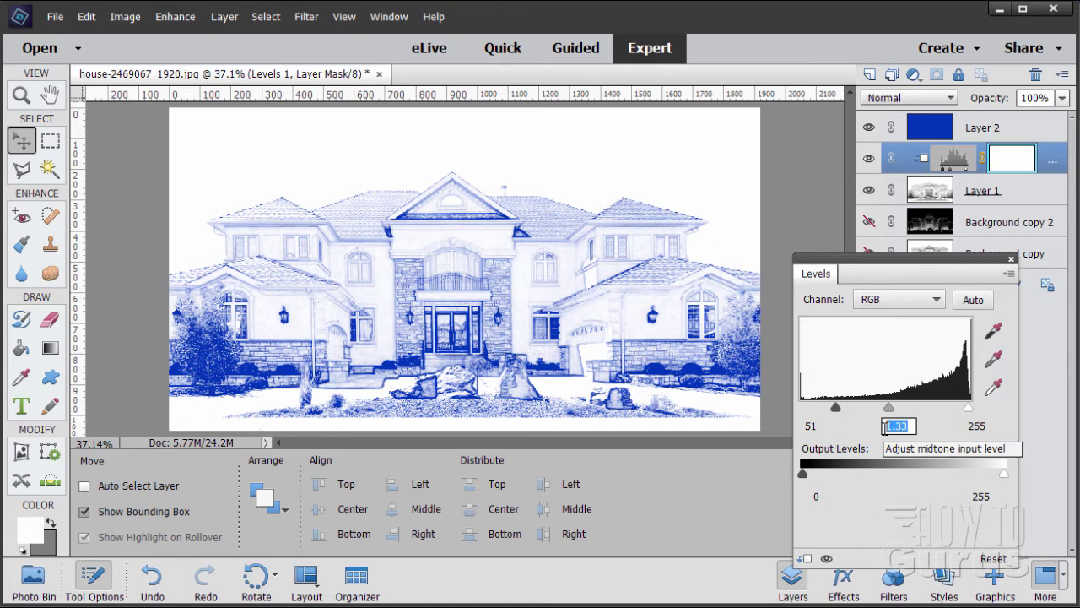
{"action": "type", "text": "0.8"}
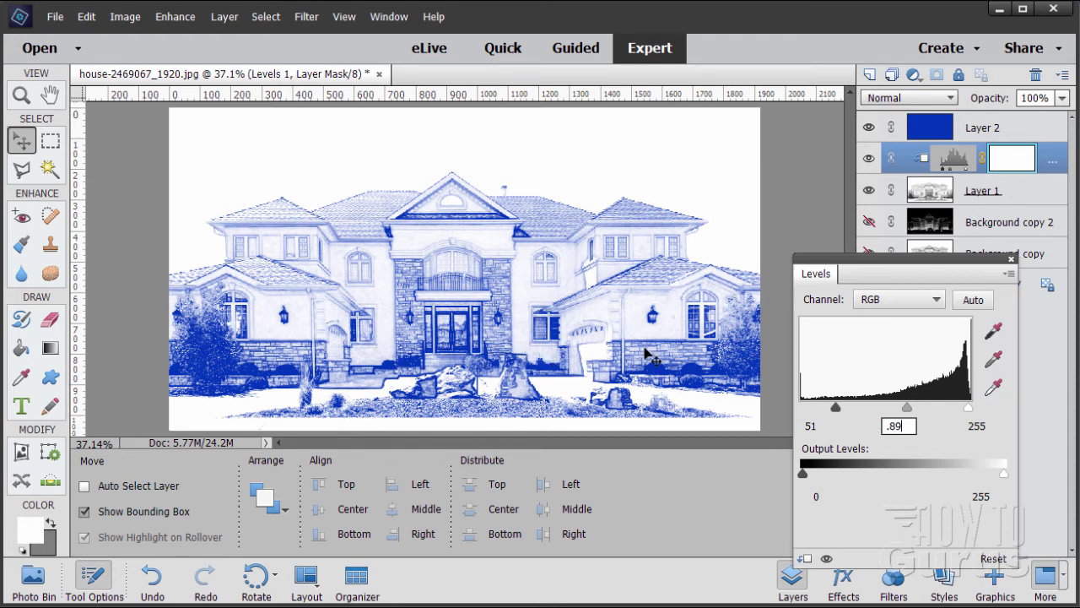
{"action": "left_click", "coordinate": [1012, 260]}
{"action": "left_click", "coordinate": [870, 160]}
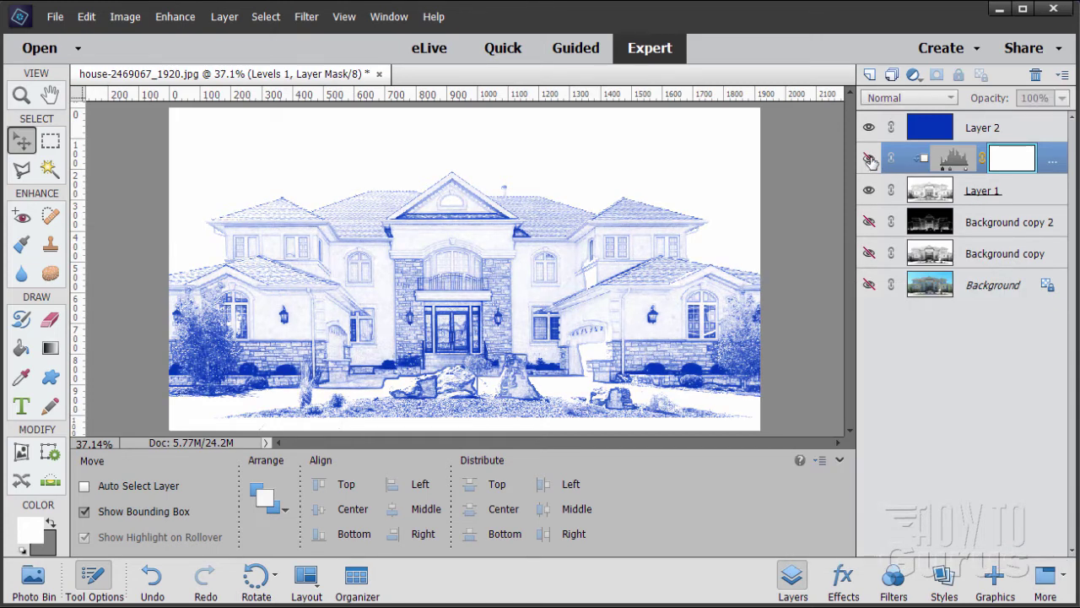
Toggle the visibility of the Levels adjustment layer several times to compare the drawing, leaving the layer shown.
{"action": "left_click", "coordinate": [870, 160]}
{"action": "left_click", "coordinate": [870, 160]}
{"action": "left_click", "coordinate": [870, 161]}
{"action": "left_click", "coordinate": [870, 161]}
{"action": "left_click", "coordinate": [869, 160]}
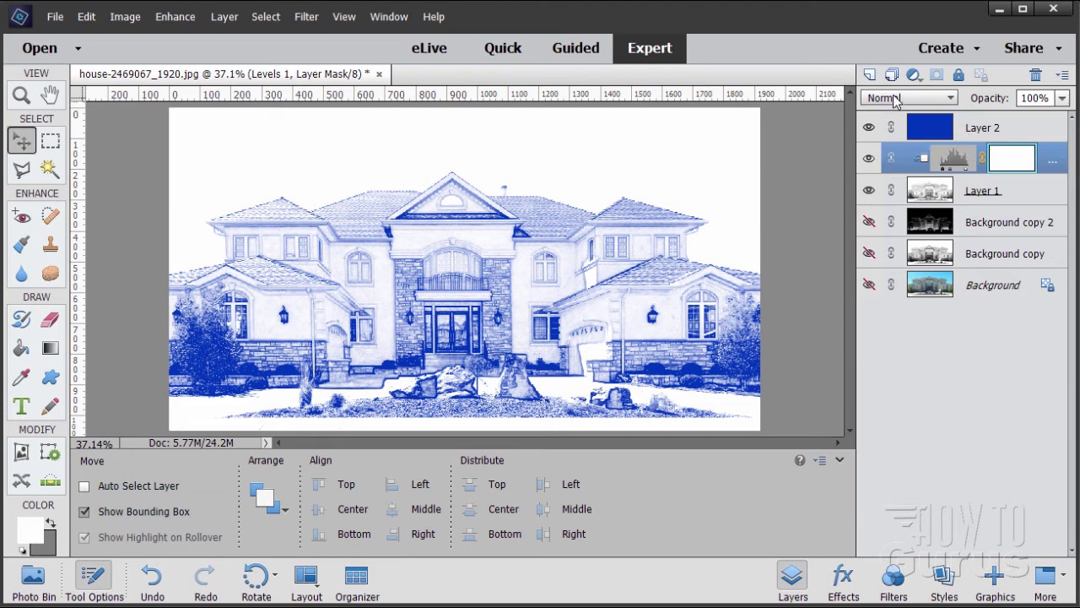
Add a new layer above the Levels adjustment and fill it with white using the Paint Bucket.
{"action": "left_click", "coordinate": [870, 75]}
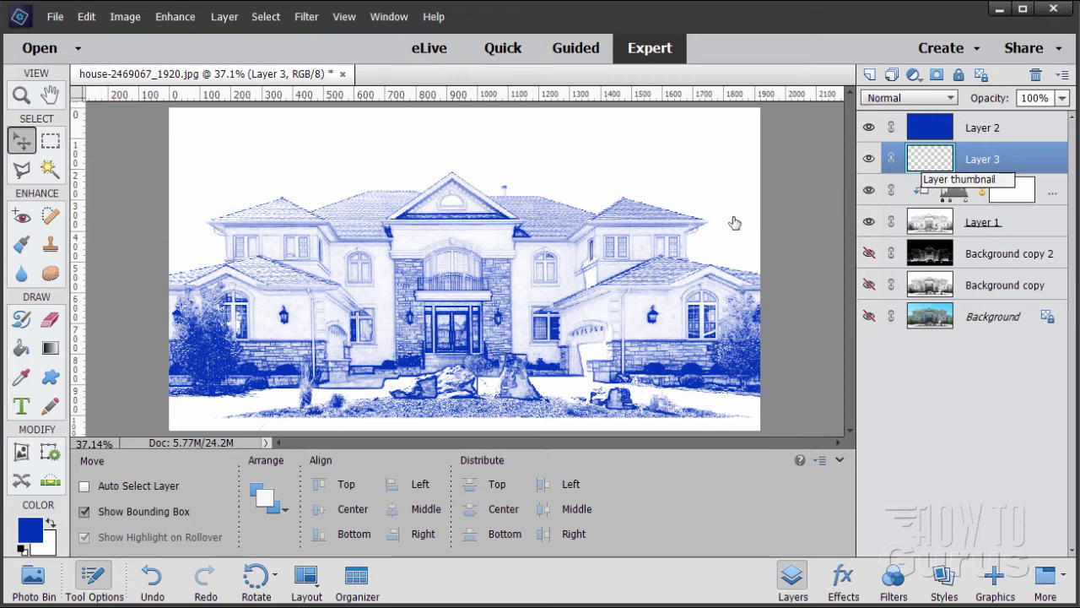
{"action": "left_click", "coordinate": [52, 525]}
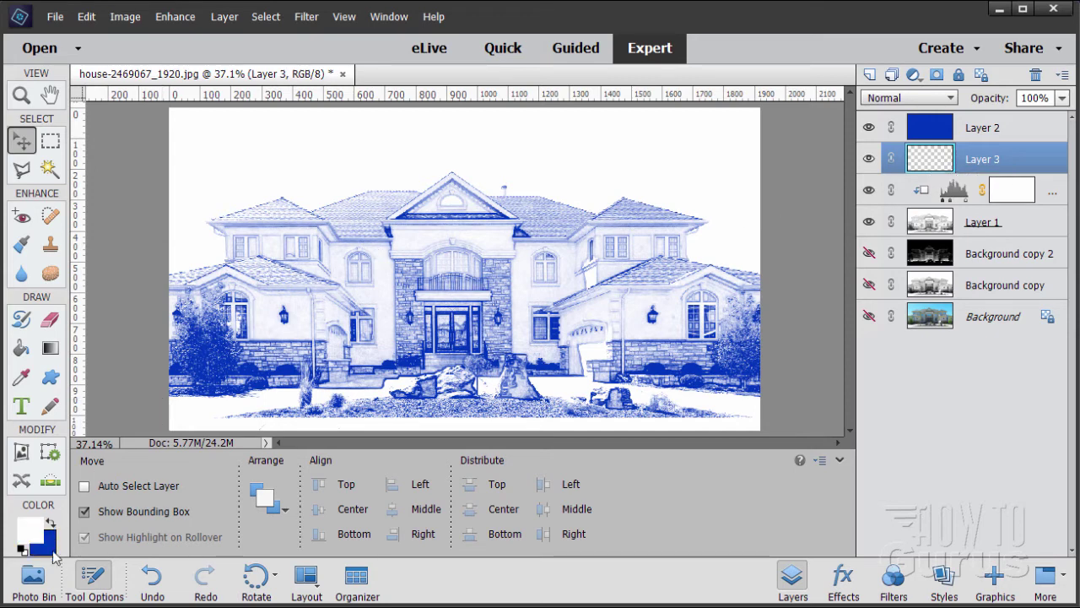
{"action": "left_click", "coordinate": [21, 347]}
{"action": "left_click", "coordinate": [350, 349]}
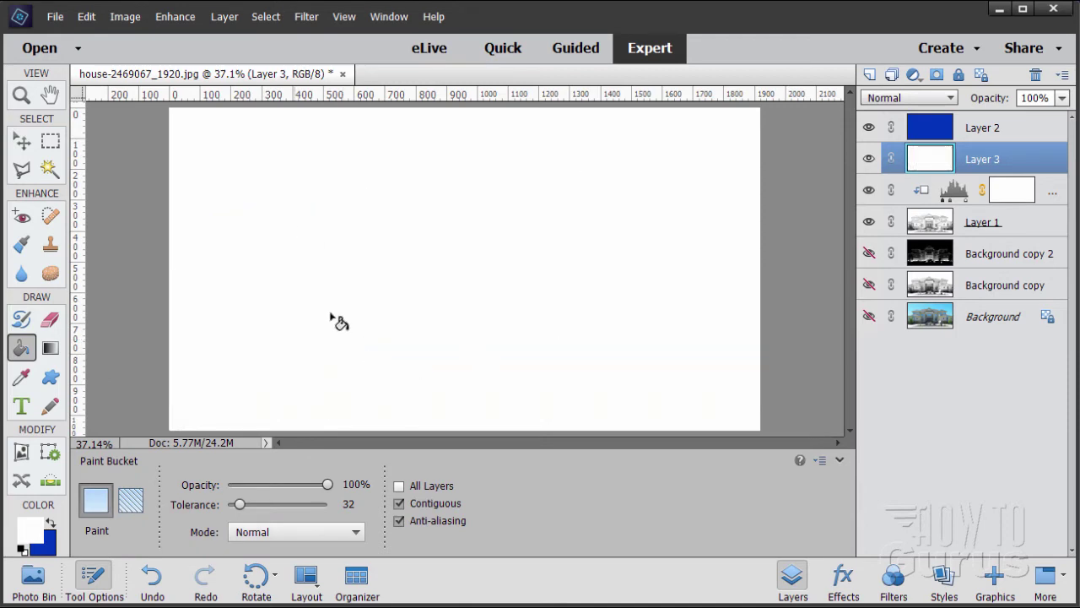
Place a horizontal guide about 50 px below the image's top edge and a vertical guide about 50 px inside its left edge.
{"action": "left_click", "coordinate": [21, 141]}
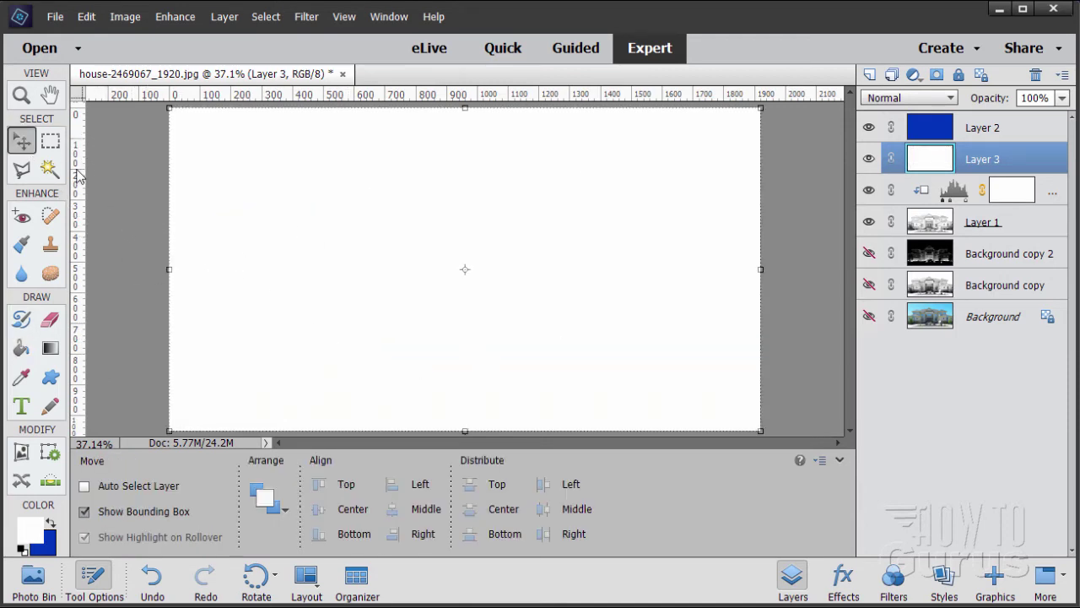
{"action": "left_click", "coordinate": [24, 98]}
{"action": "left_click", "coordinate": [239, 177]}
{"action": "left_click", "coordinate": [220, 230]}
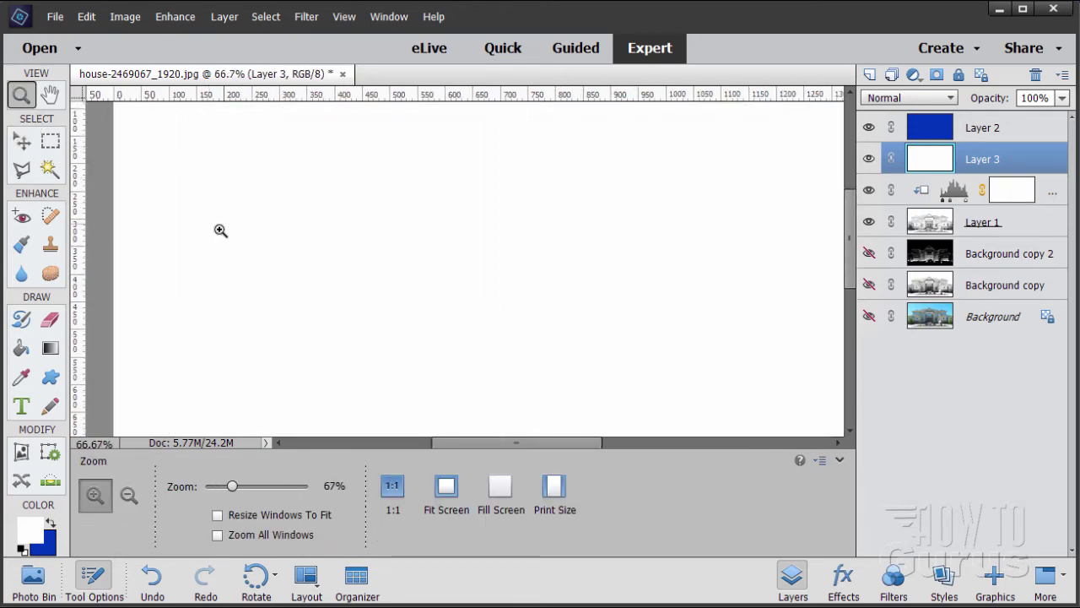
{"action": "scroll", "coordinate": [220, 230], "scroll_direction": "up", "scroll_amount": 1}
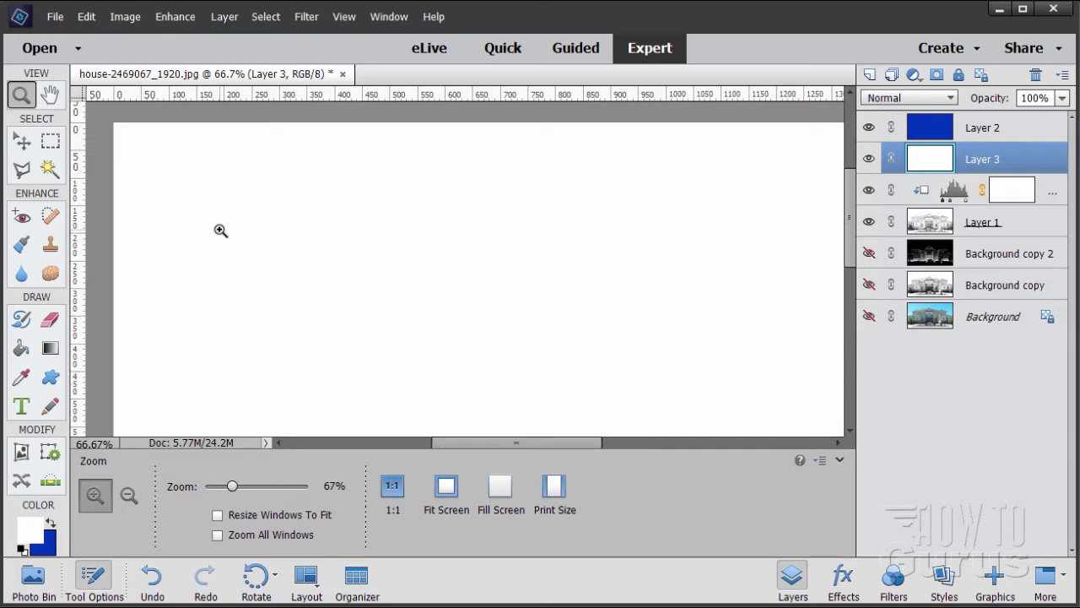
{"action": "left_click", "coordinate": [22, 141]}
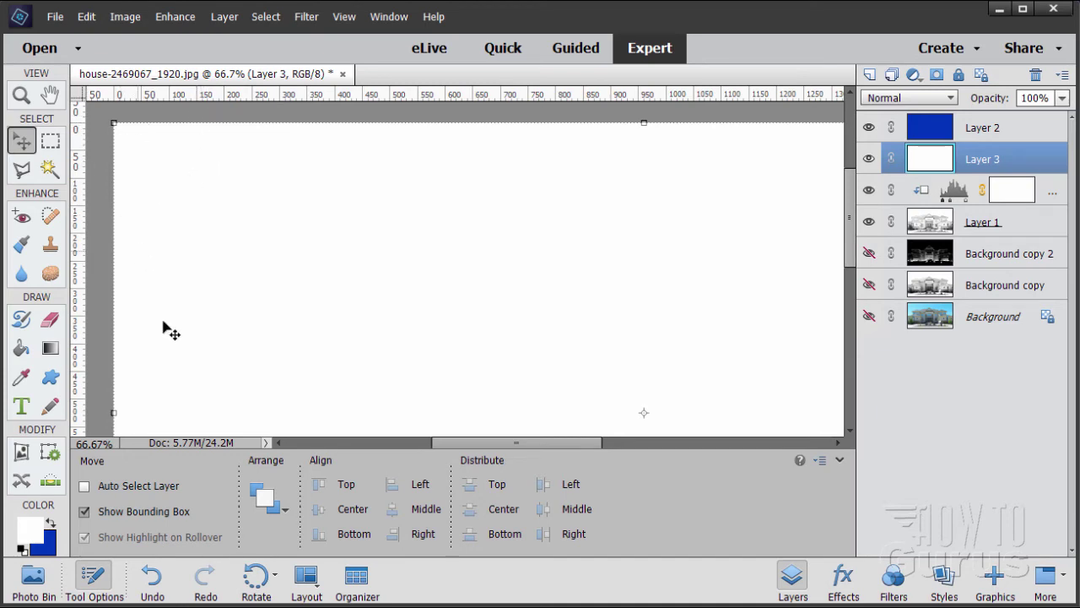
{"action": "left_click_drag", "start_coordinate": [263, 94], "coordinate": [271, 150]}
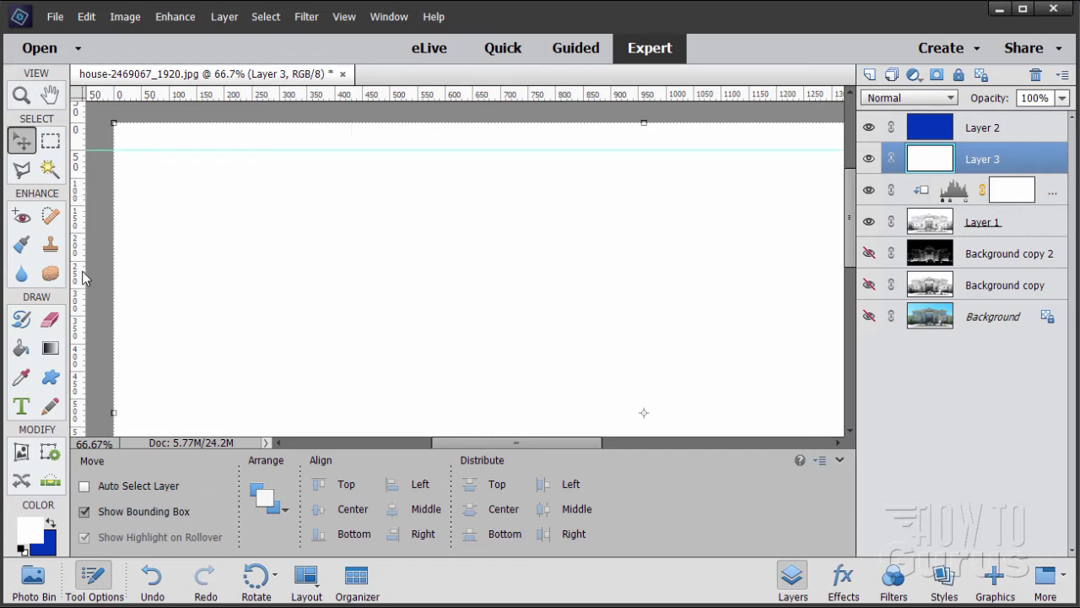
{"action": "left_click_drag", "start_coordinate": [83, 277], "coordinate": [140, 270]}
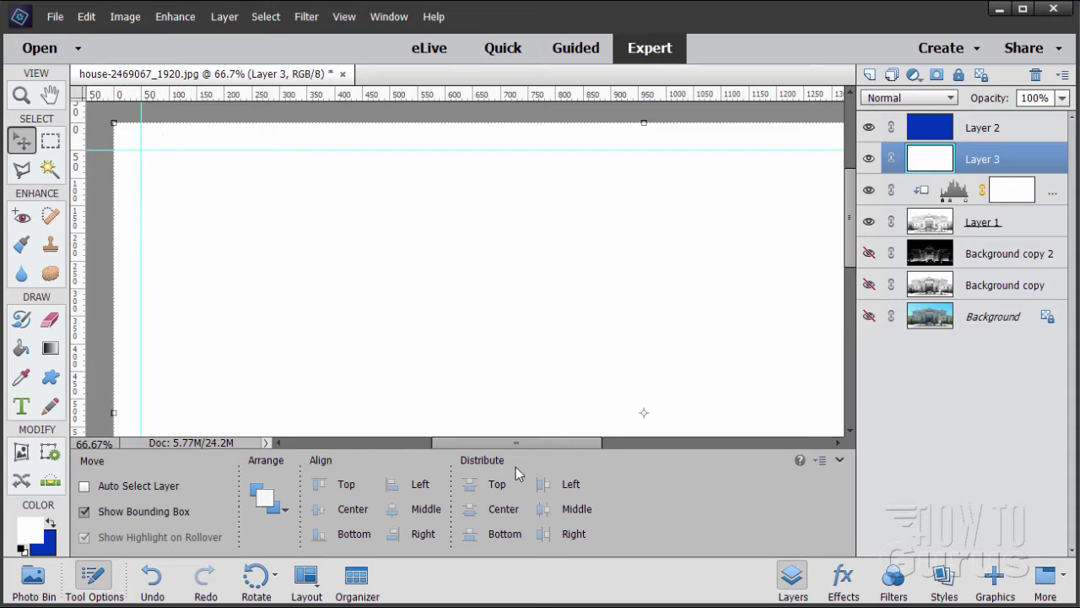
Move the ruler origin to the image's upper-right corner and place a vertical guide about 50 px inside the right edge.
{"action": "left_click_drag", "start_coordinate": [494, 443], "coordinate": [636, 444]}
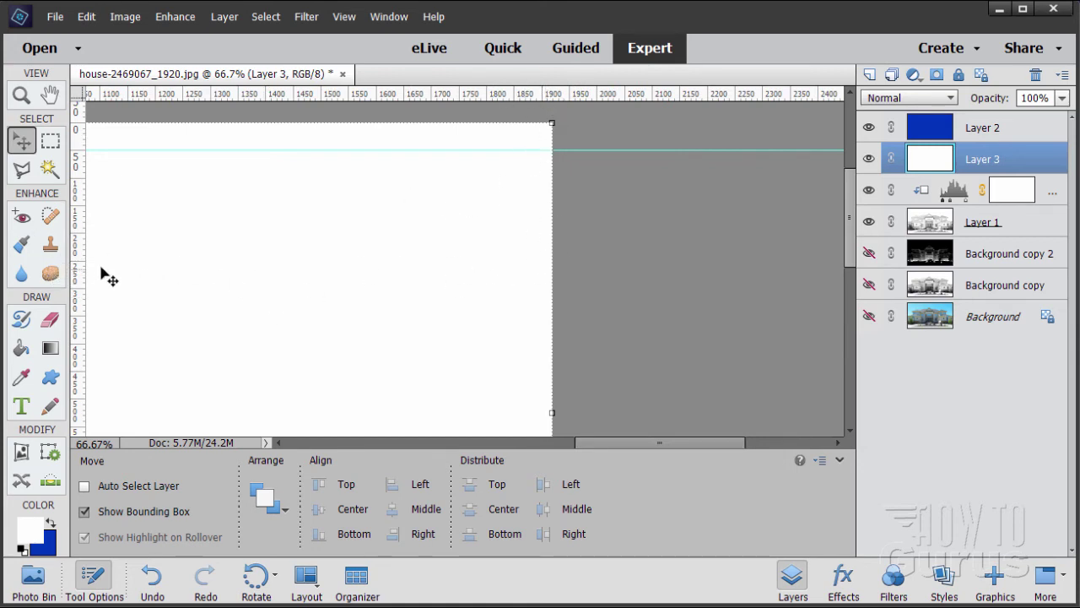
{"action": "left_click_drag", "start_coordinate": [79, 269], "coordinate": [74, 303]}
{"action": "left_click_drag", "start_coordinate": [113, 93], "coordinate": [552, 121]}
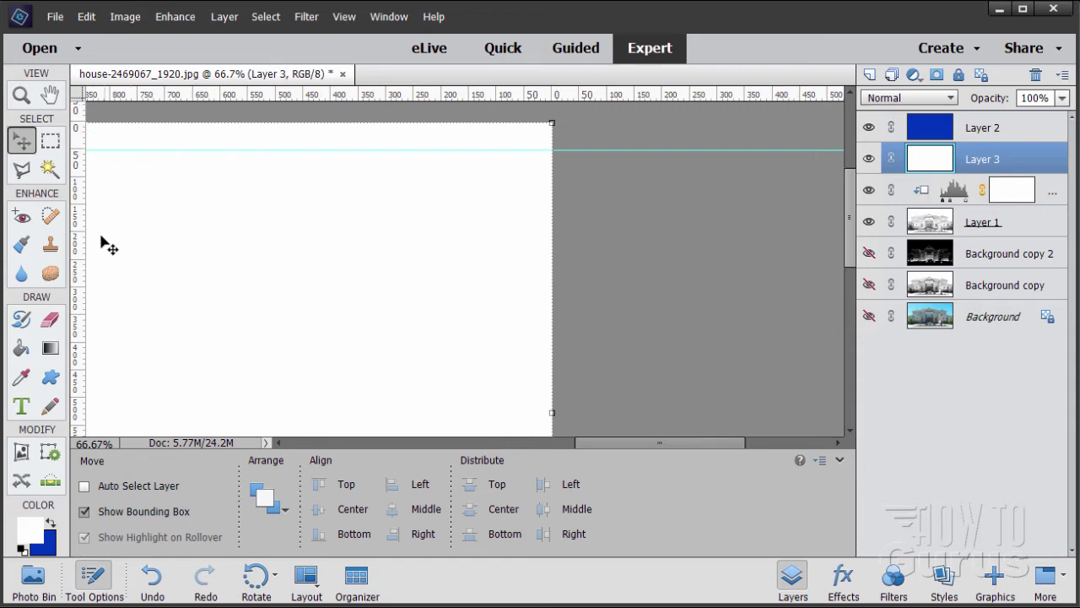
{"action": "left_click_drag", "start_coordinate": [79, 237], "coordinate": [524, 229]}
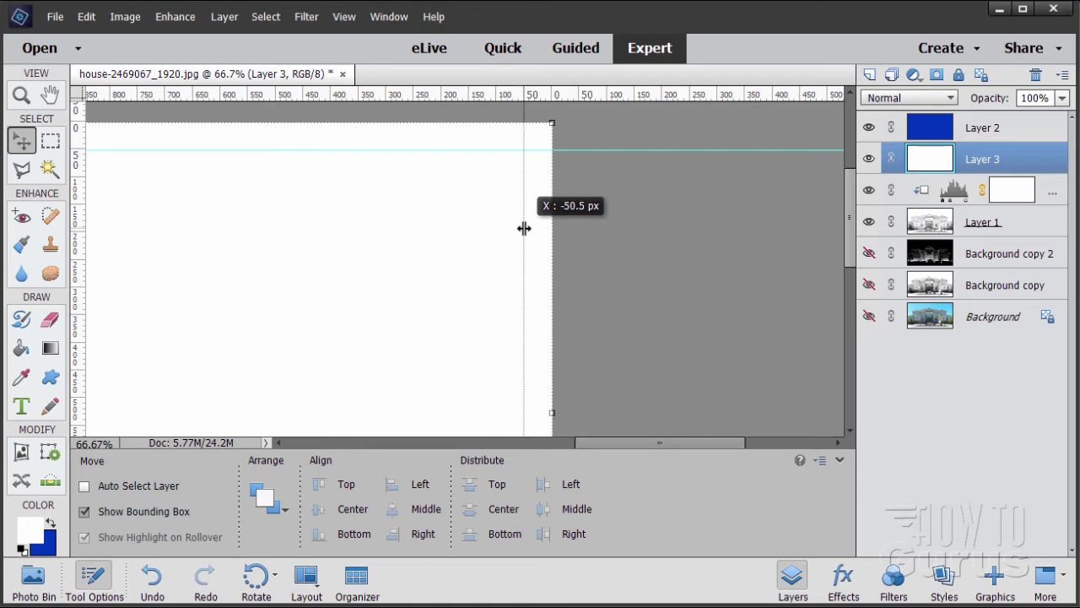
{"action": "left_click_drag", "start_coordinate": [524, 228], "coordinate": [523, 227]}
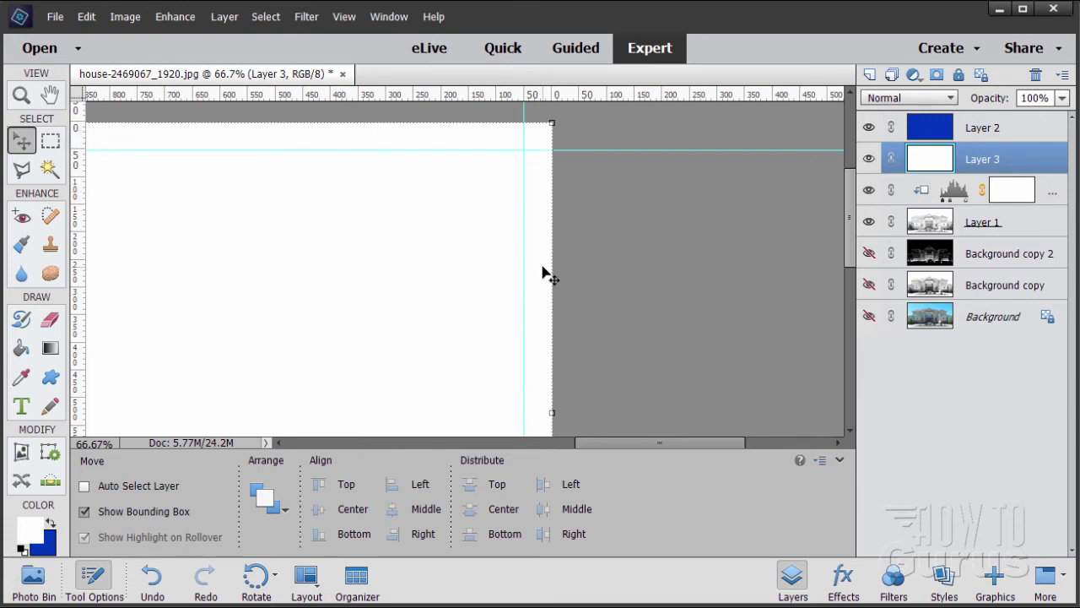
Place a horizontal guide about 50 px above the image's bottom edge and fit the whole image on screen.
{"action": "scroll", "coordinate": [857, 193], "scroll_direction": "down", "scroll_amount": 1}
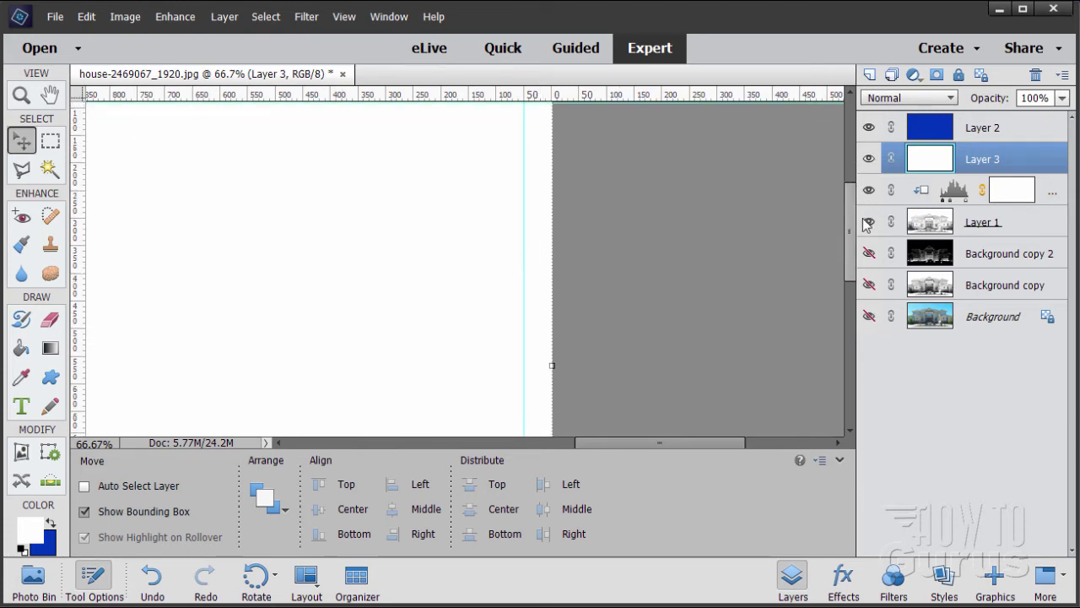
{"action": "scroll", "coordinate": [781, 319], "scroll_direction": "down", "scroll_amount": 2}
{"action": "scroll", "coordinate": [781, 319], "scroll_direction": "up", "scroll_amount": 1}
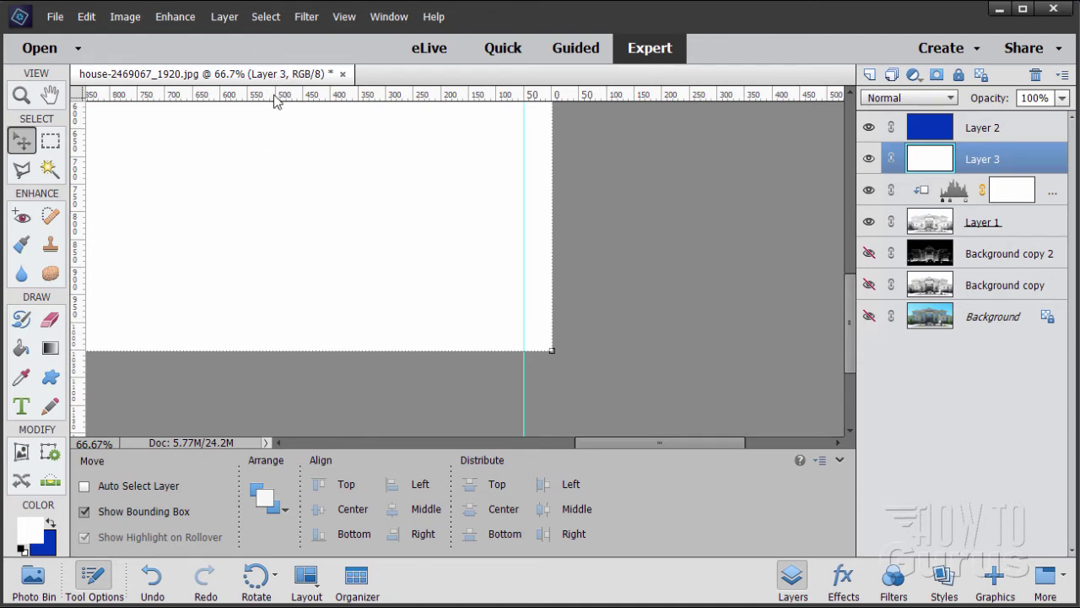
{"action": "left_click_drag", "start_coordinate": [274, 96], "coordinate": [258, 322]}
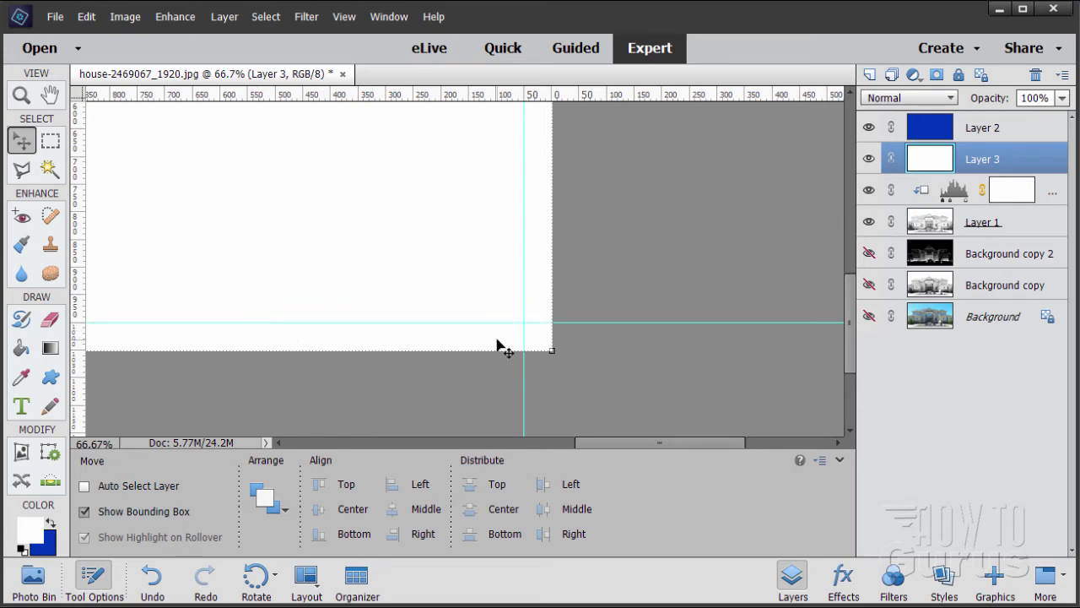
{"action": "left_click", "coordinate": [30, 101]}
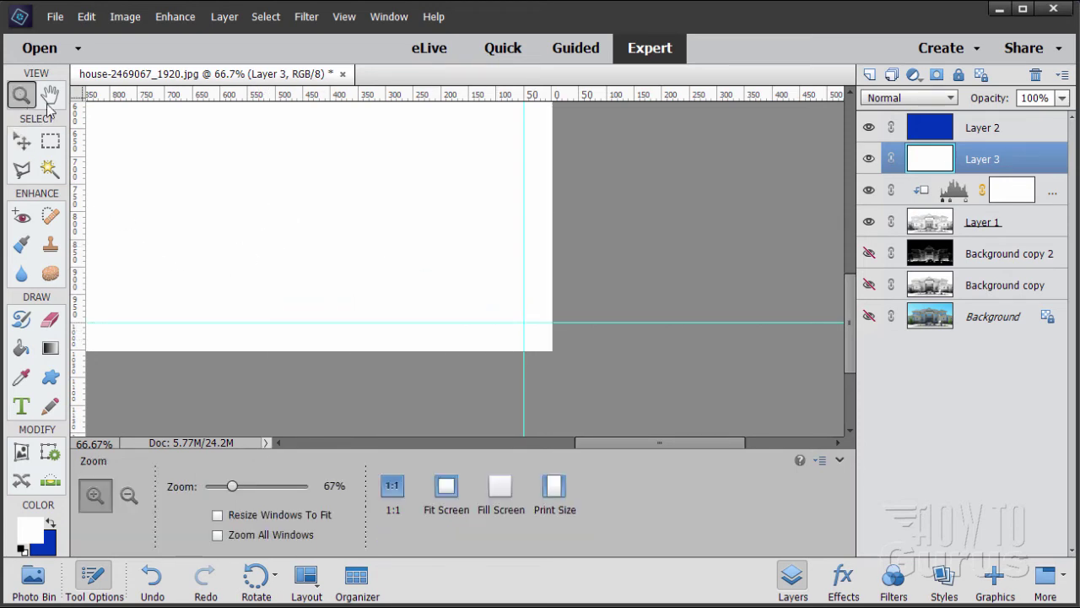
{"action": "left_click", "coordinate": [446, 485]}
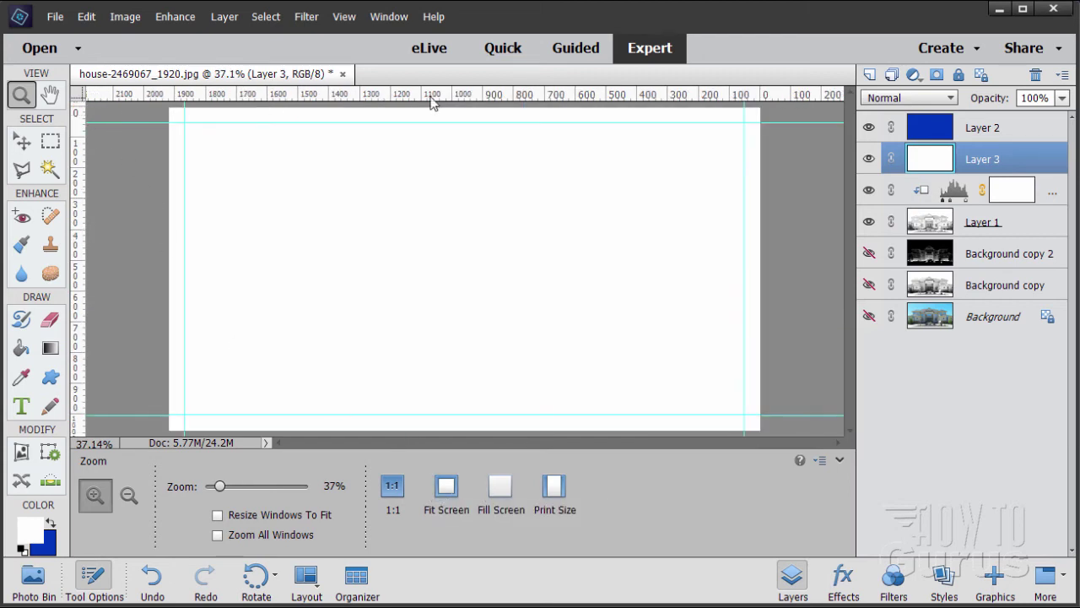
Reset the ruler origin to its default and switch the ruler units to inches.
{"action": "double_click", "coordinate": [77, 99]}
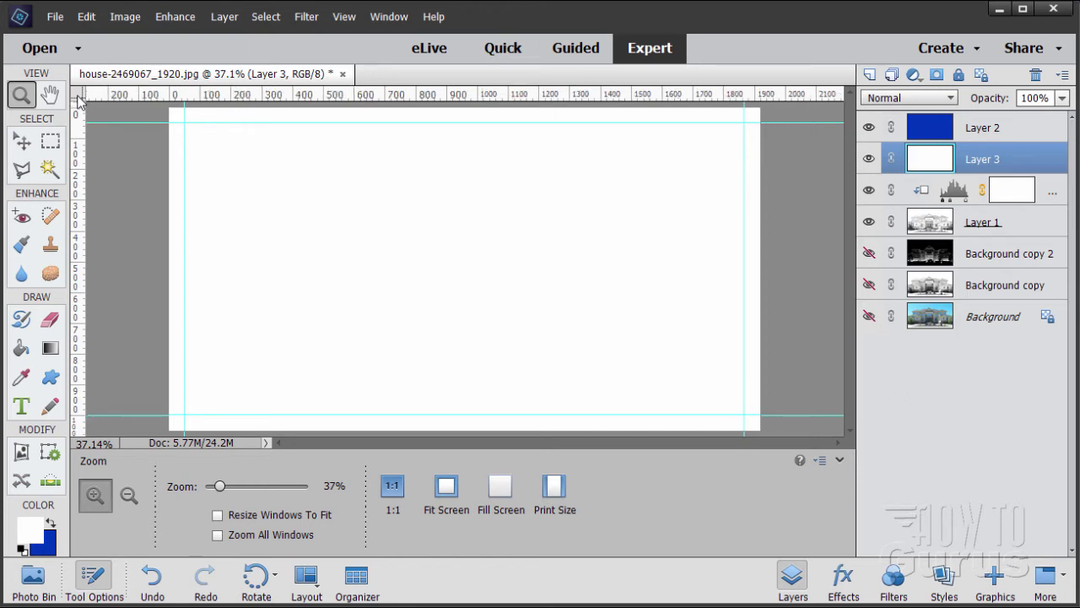
{"action": "right_click", "coordinate": [121, 99]}
{"action": "left_click", "coordinate": [134, 115]}
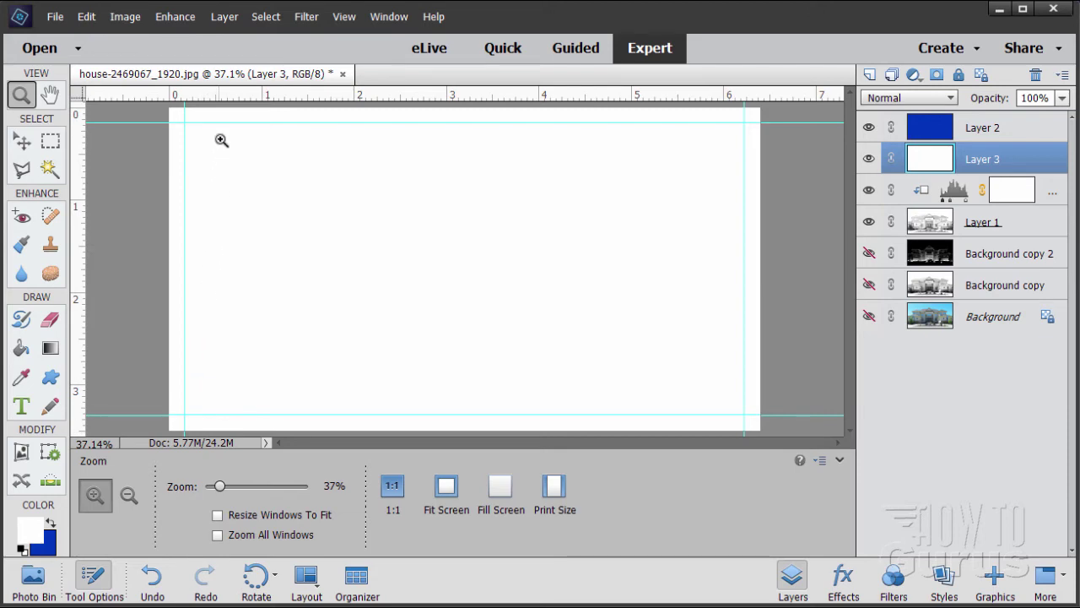
Select the rectangular area enclosed by the four guides with the Rectangular Marquee and delete it from the white Layer 3.
{"action": "left_click", "coordinate": [344, 17]}
{"action": "mouse_move", "coordinate": [402, 217]}
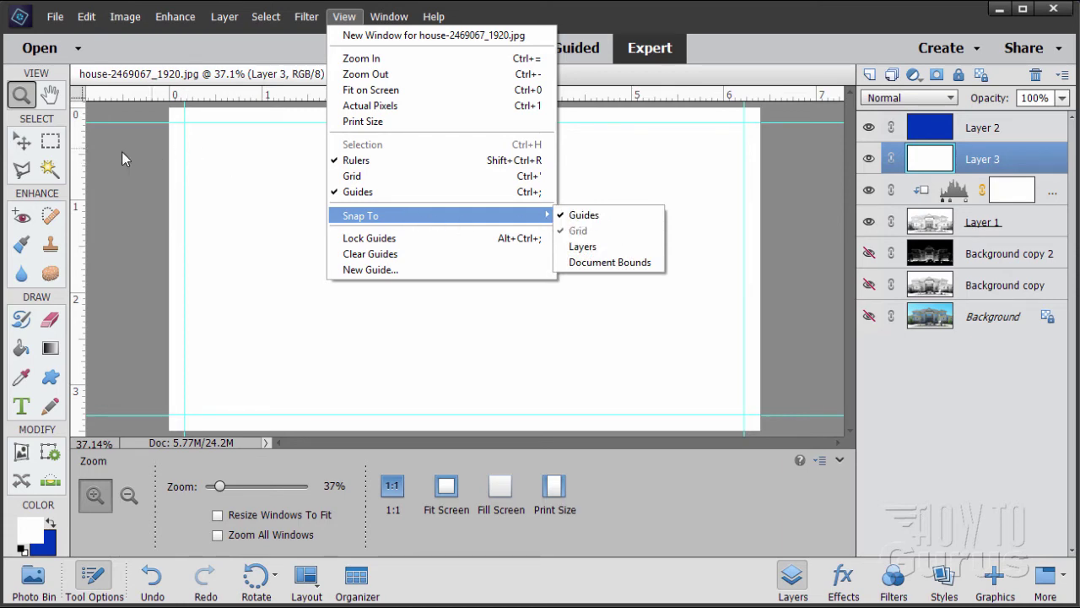
{"action": "left_click", "coordinate": [49, 143]}
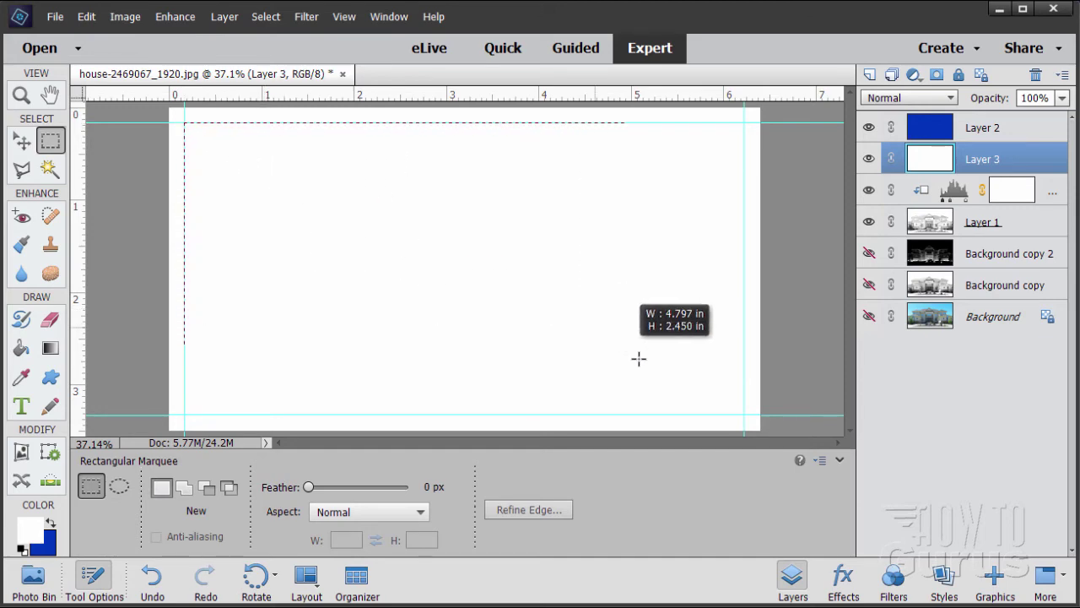
{"action": "left_click_drag", "start_coordinate": [639, 359], "coordinate": [743, 413]}
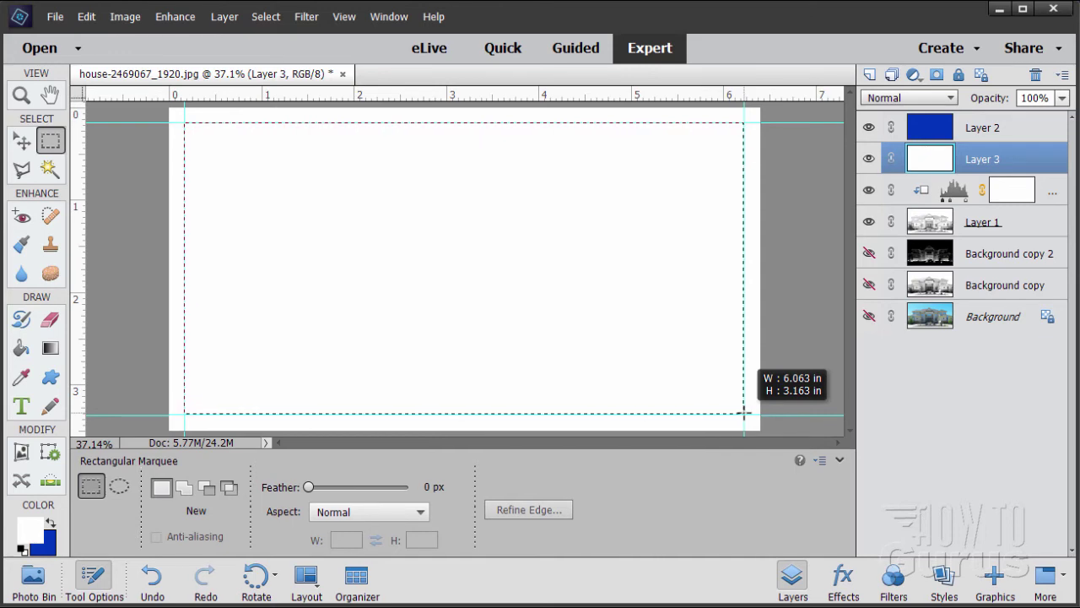
{"action": "left_click_drag", "start_coordinate": [744, 413], "coordinate": [743, 413]}
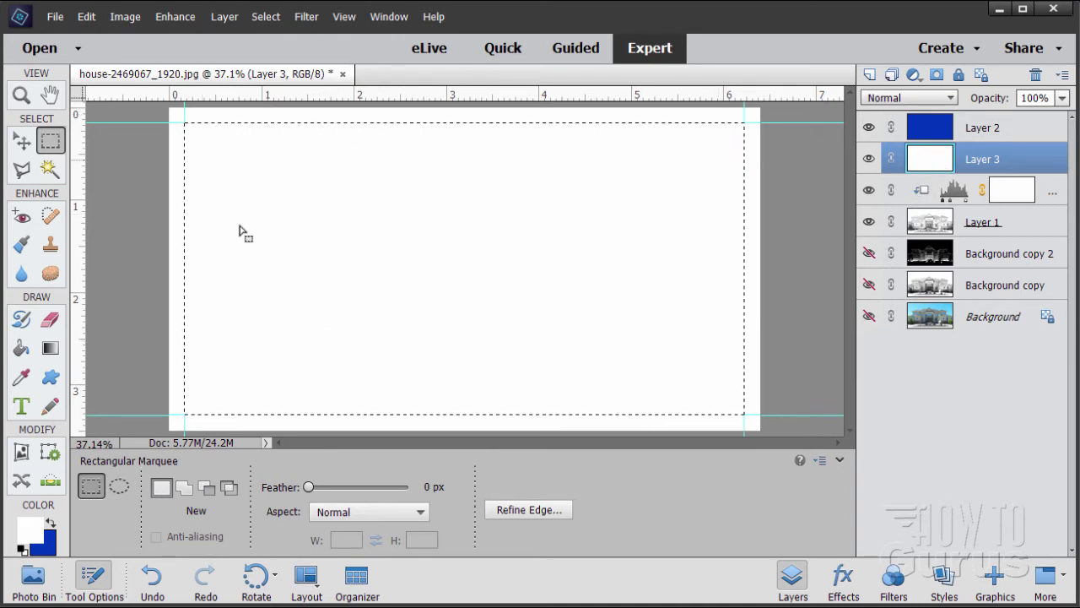
{"action": "key", "text": "Delete"}
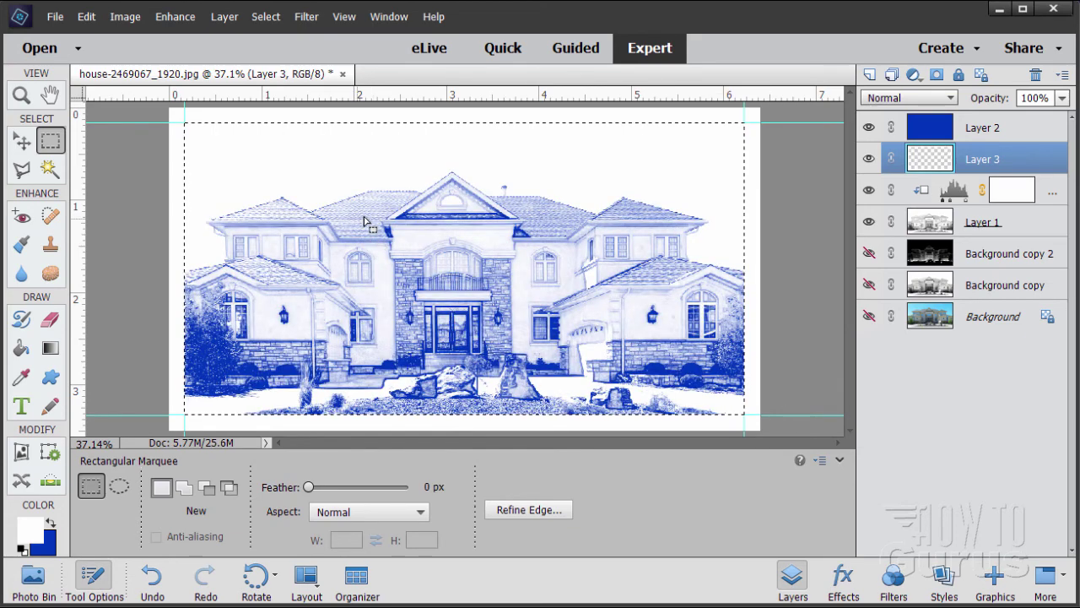
Deselect the marquee area and clear all guides from the image.
{"action": "left_click", "coordinate": [269, 19]}
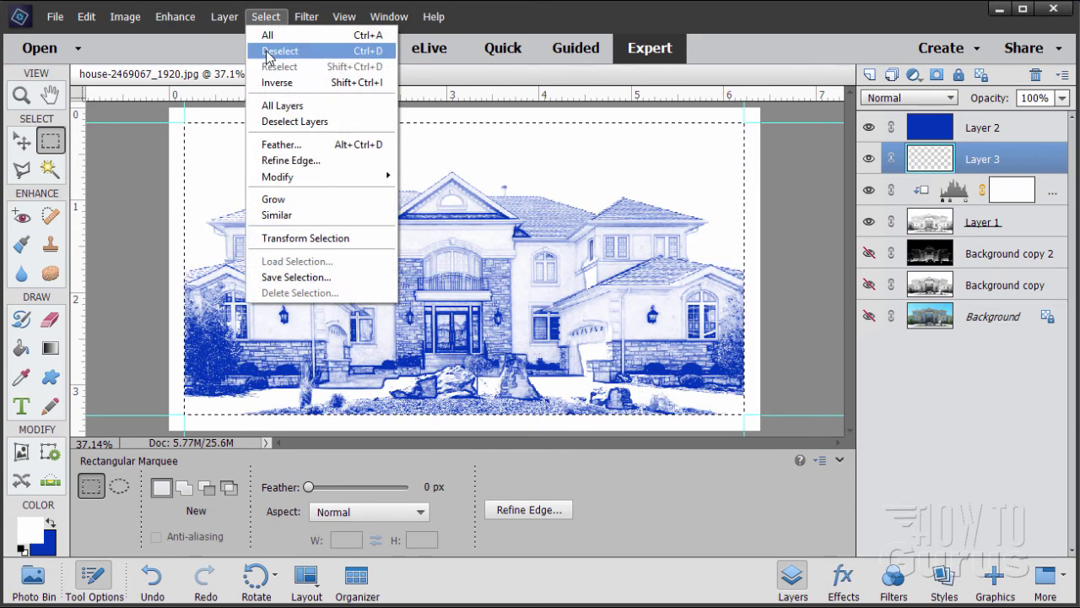
{"action": "left_click", "coordinate": [274, 46]}
{"action": "left_click", "coordinate": [25, 142]}
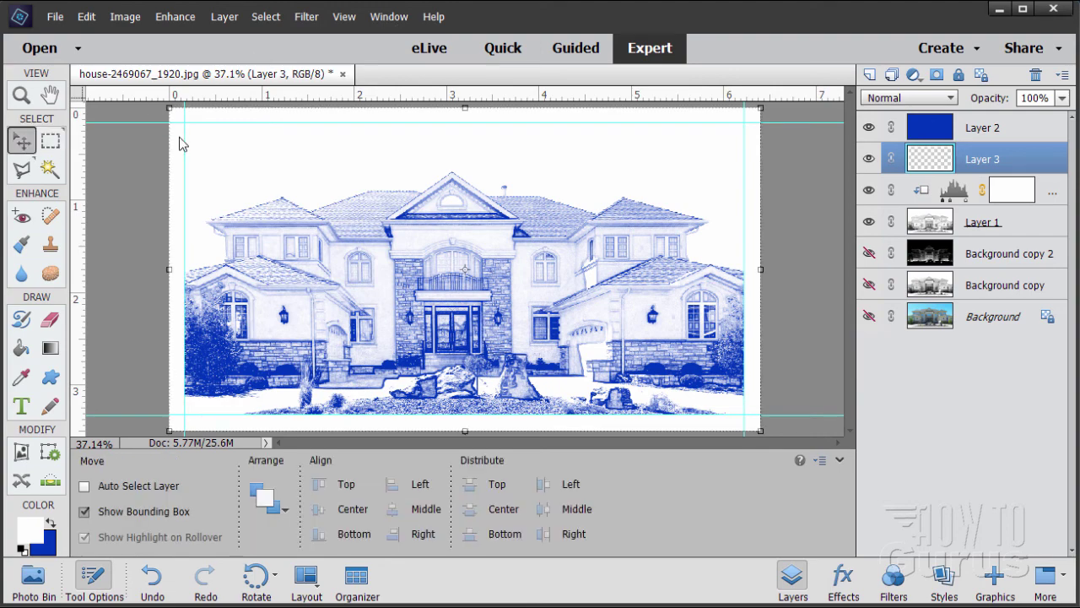
{"action": "left_click", "coordinate": [344, 16]}
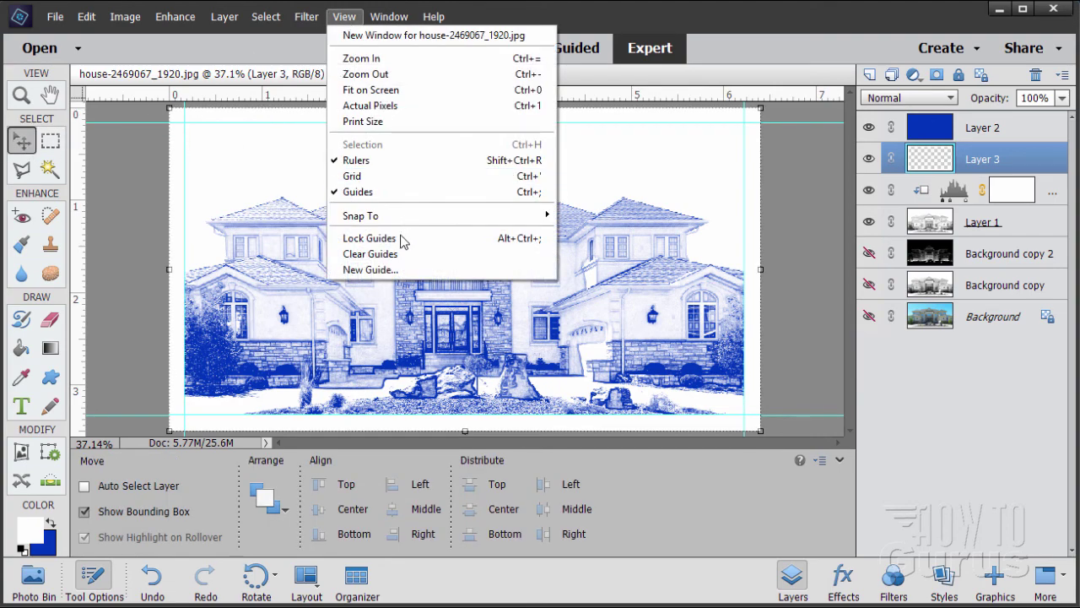
{"action": "left_click", "coordinate": [381, 254]}
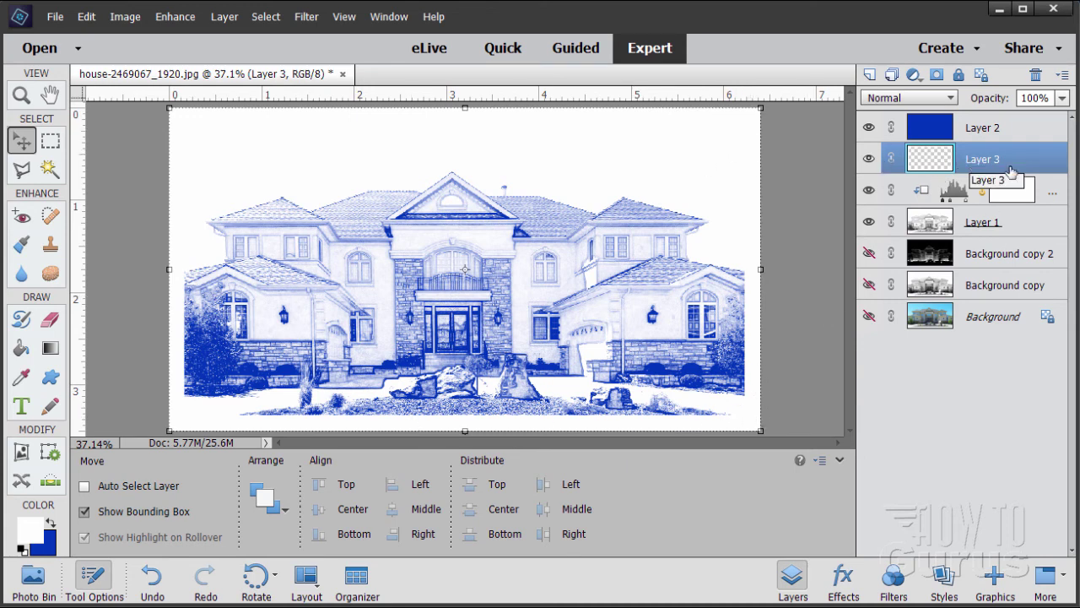
Rename Layer 3 as border.
{"action": "double_click", "coordinate": [985, 160]}
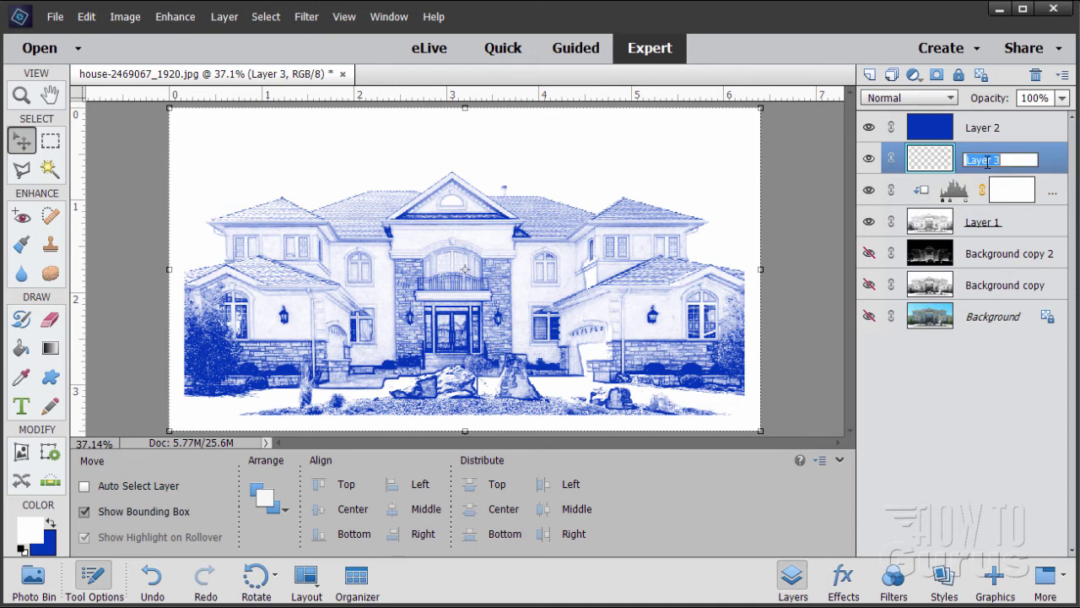
{"action": "type", "text": "border"}
{"action": "key", "text": "Return"}
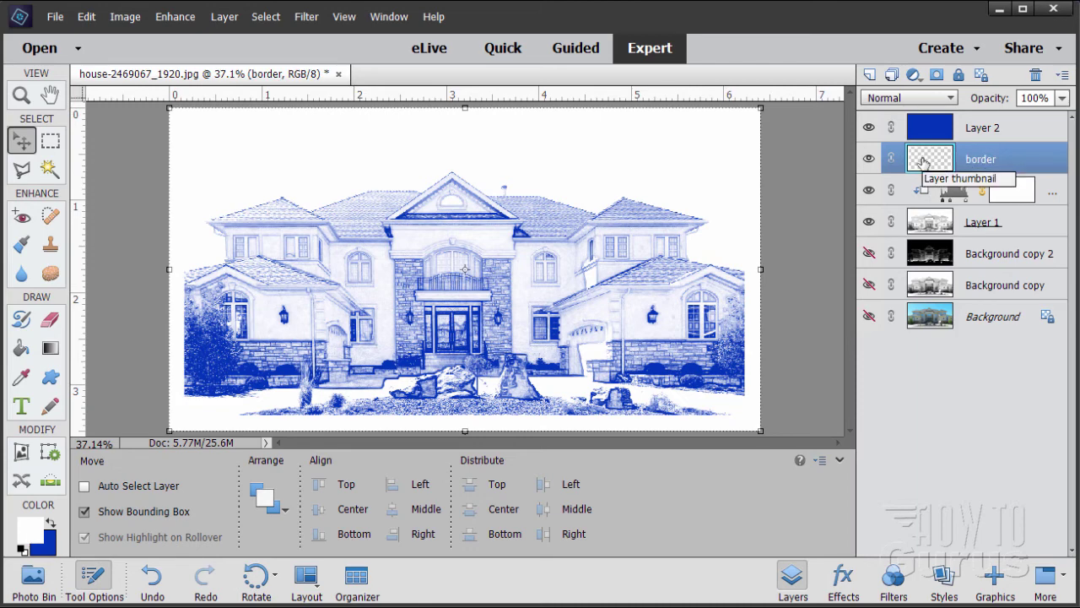
Add a black stroke layer style with a size of 2 px to the border layer.
{"action": "left_click", "coordinate": [216, 20]}
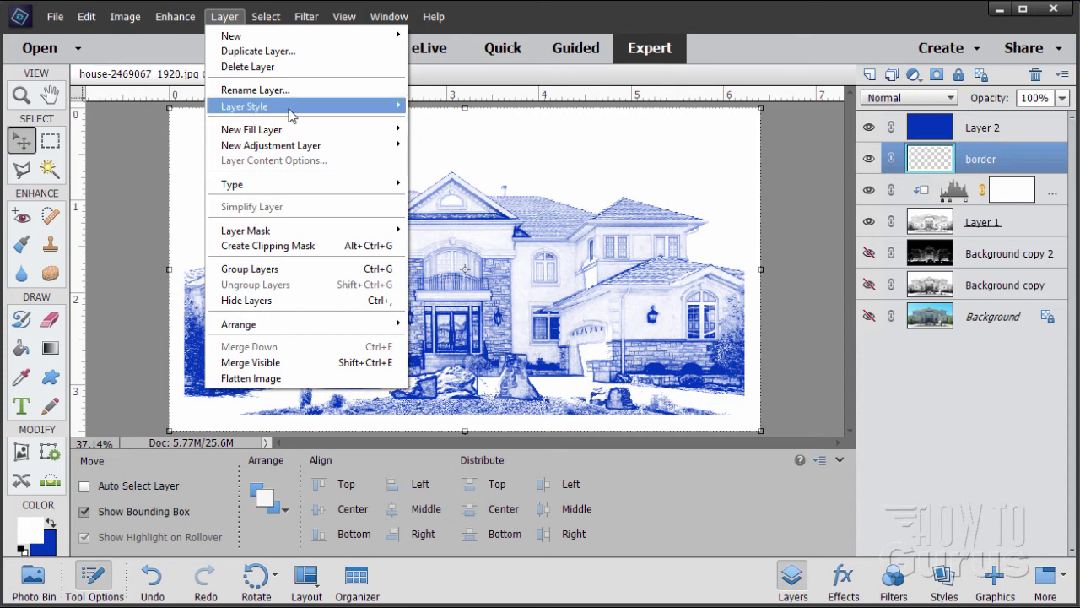
{"action": "mouse_move", "coordinate": [291, 113]}
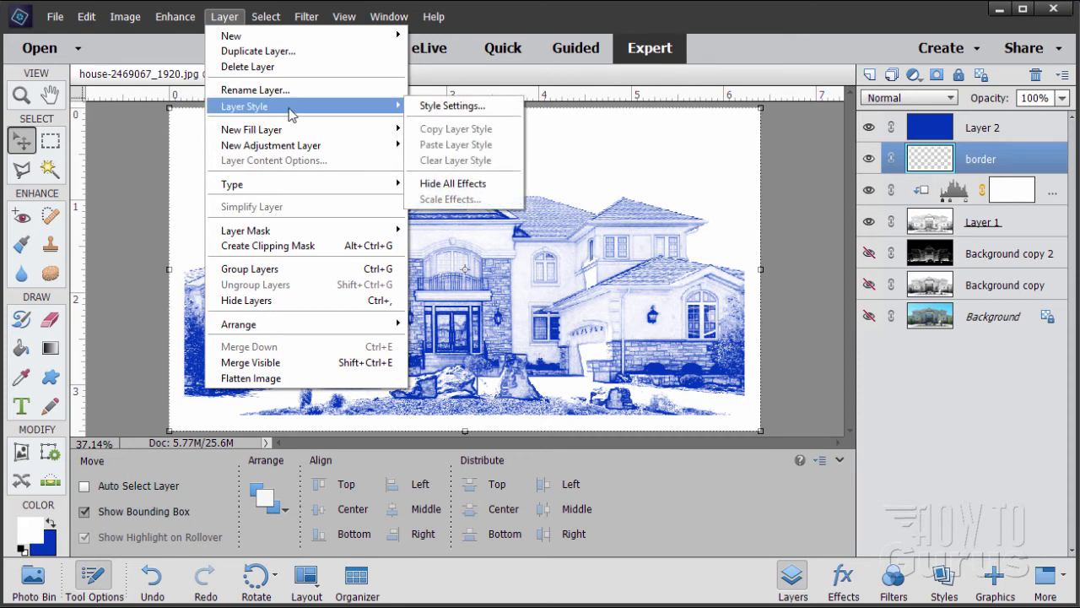
{"action": "left_click", "coordinate": [449, 106]}
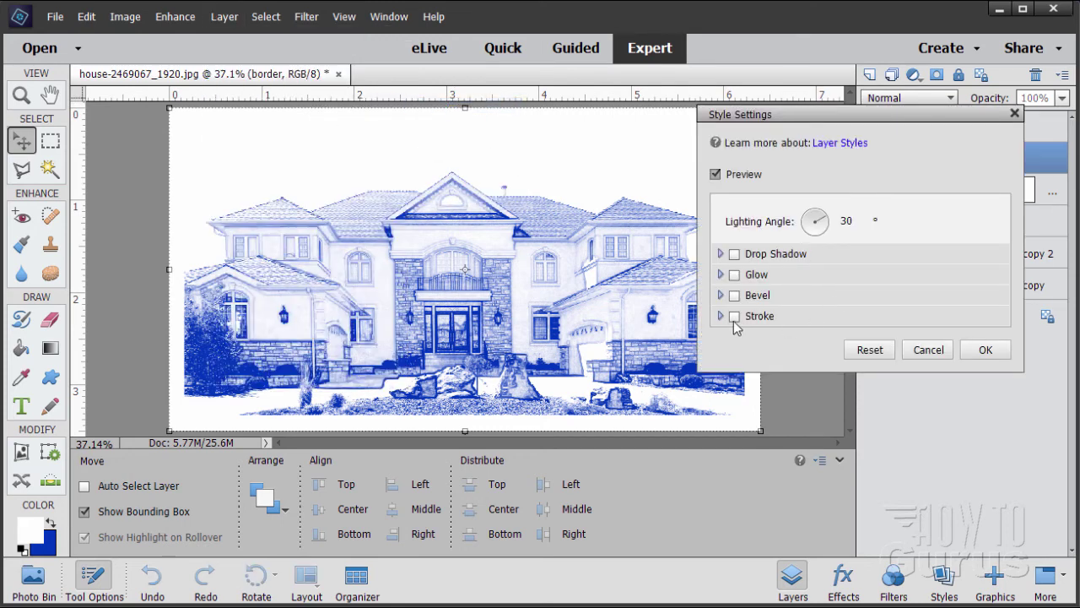
{"action": "left_click", "coordinate": [734, 317]}
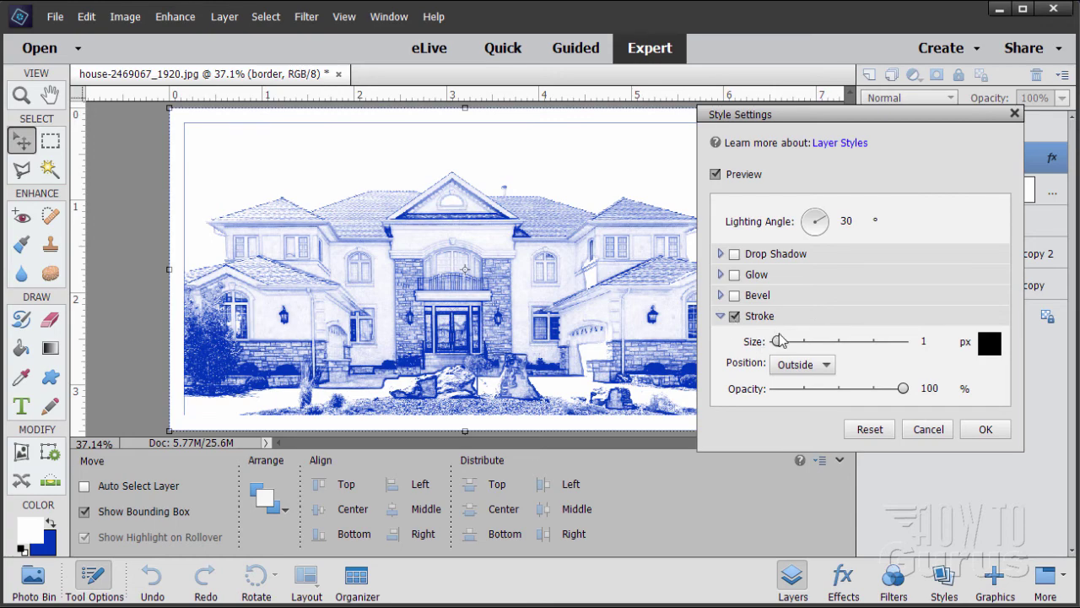
{"action": "left_click_drag", "start_coordinate": [861, 118], "coordinate": [643, 216]}
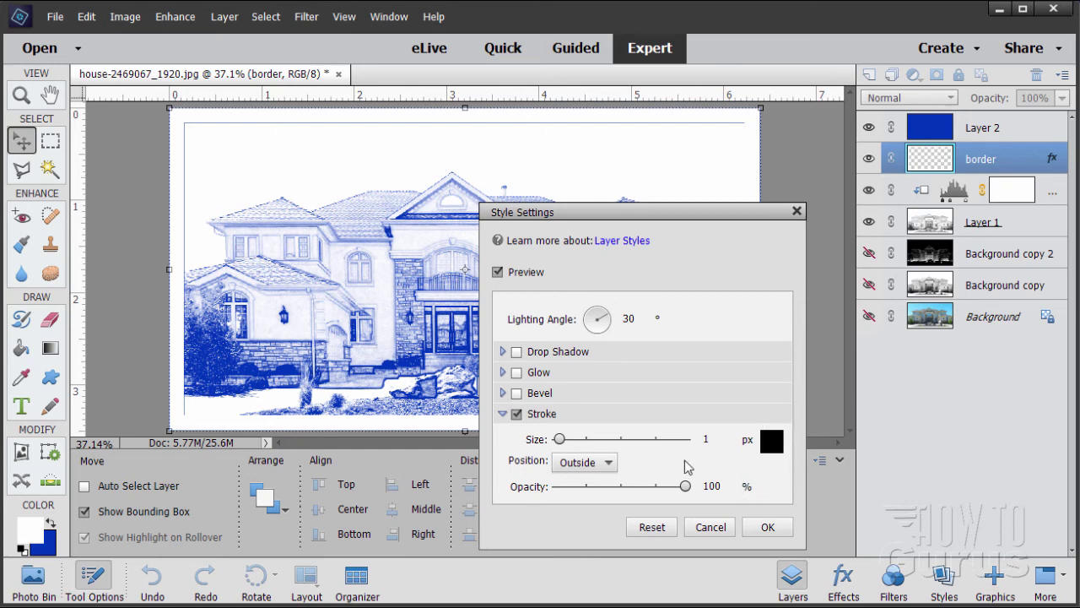
{"action": "left_click", "coordinate": [705, 440]}
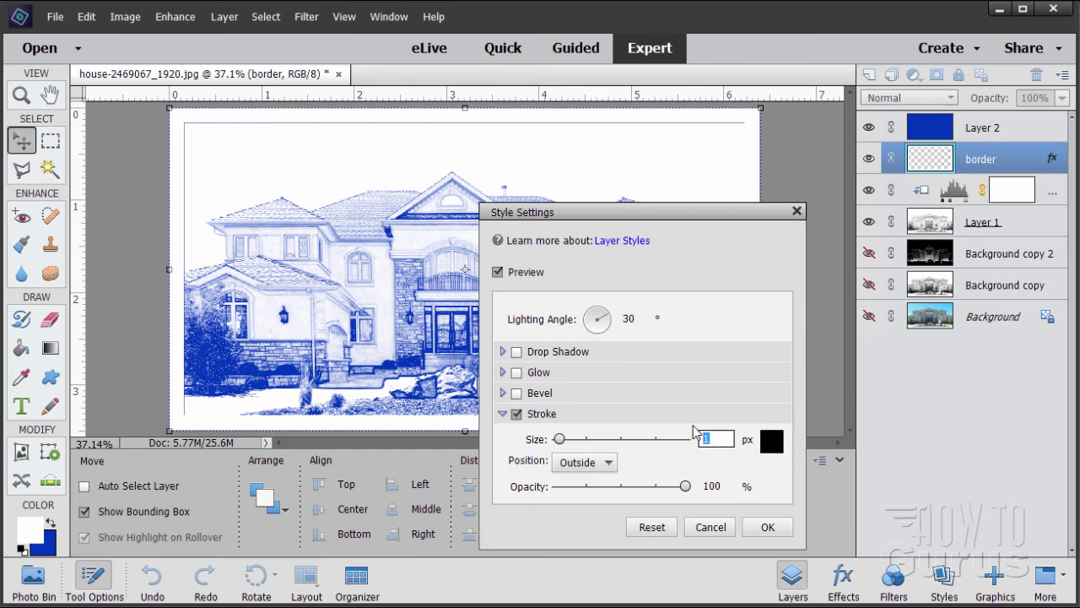
{"action": "type", "text": "2"}
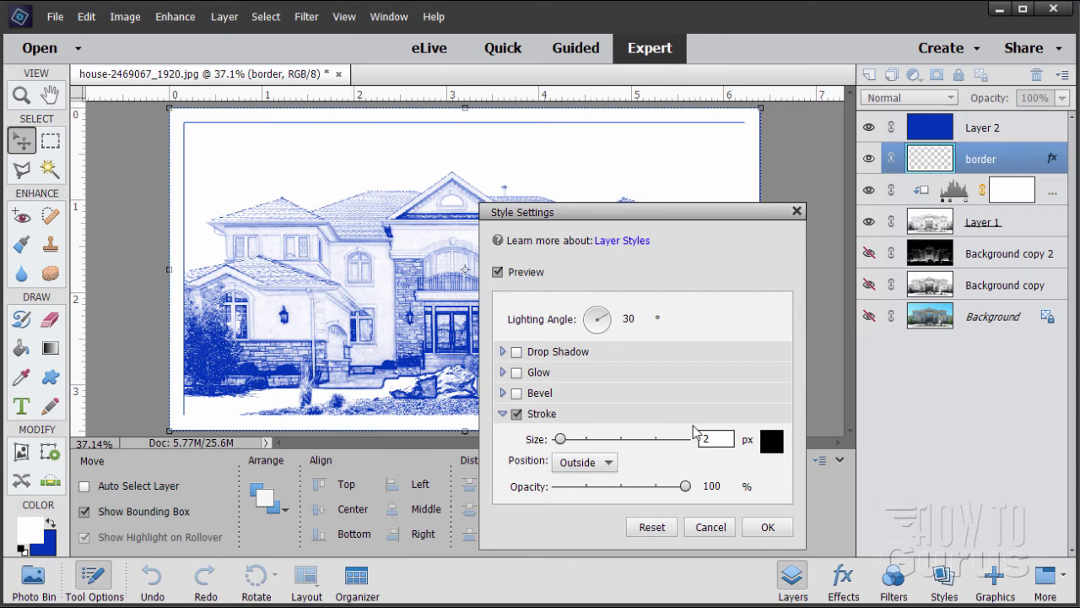
Try the Inside position for the border's stroke, set it back to Outside and apply the style.
{"action": "left_click", "coordinate": [574, 467]}
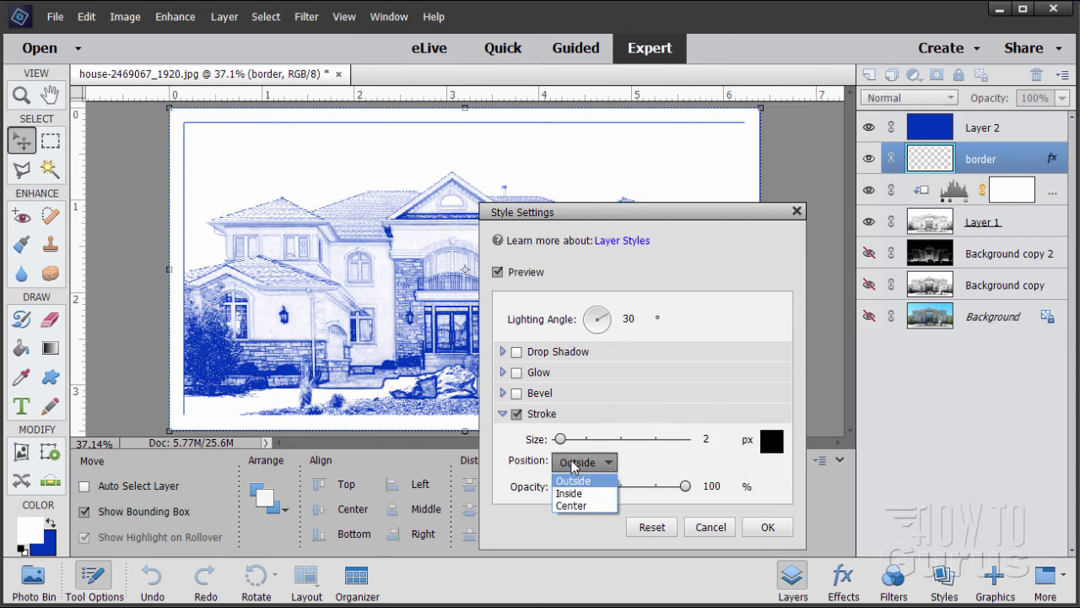
{"action": "left_click", "coordinate": [574, 493]}
{"action": "left_click", "coordinate": [577, 464]}
{"action": "left_click", "coordinate": [577, 481]}
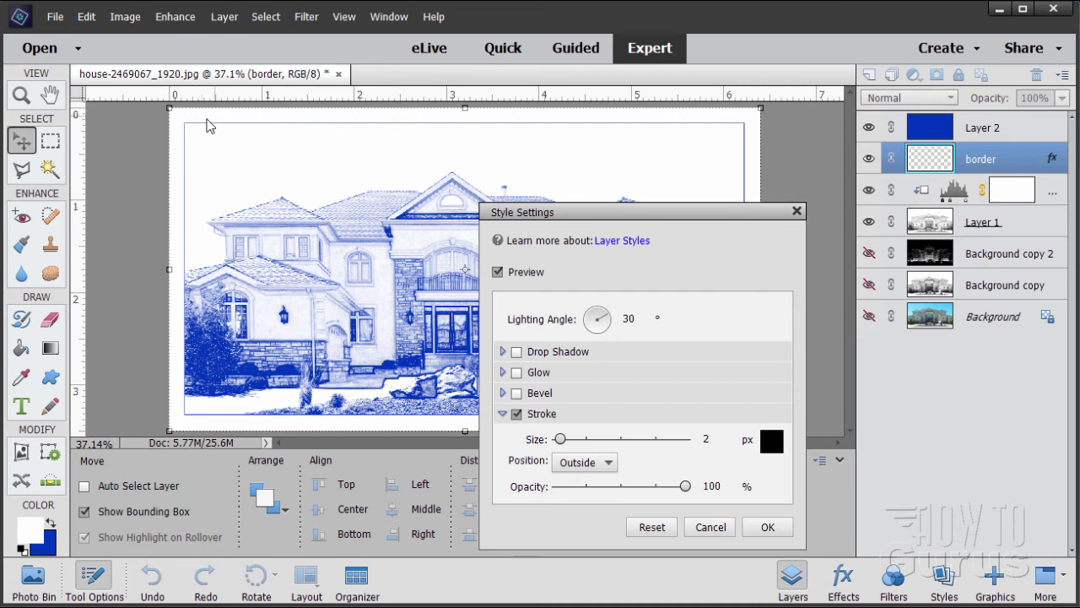
{"action": "left_click", "coordinate": [768, 526]}
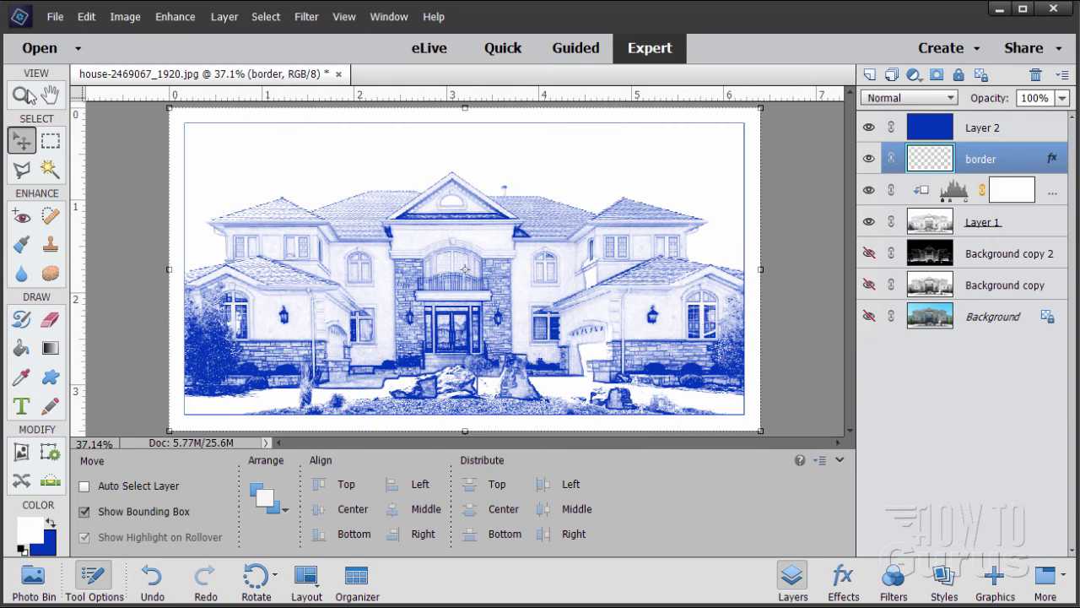
Select Layer 1 and open the Adjust Sharpness settings for it, keeping the roof detail in view.
{"action": "key", "text": "z"}
{"action": "left_click", "coordinate": [337, 224]}
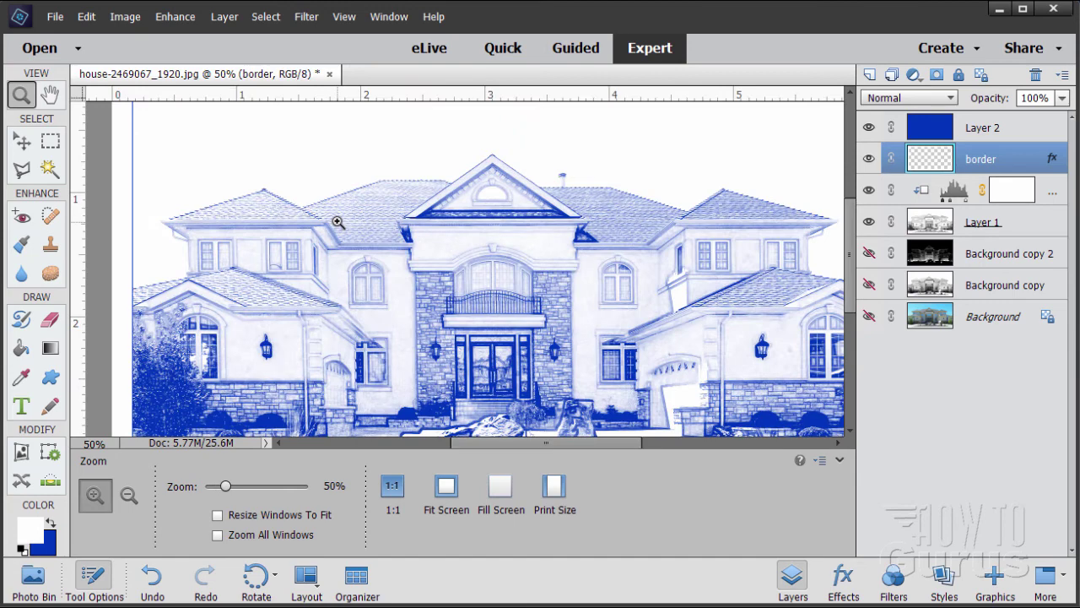
{"action": "left_click", "coordinate": [338, 222]}
{"action": "left_click", "coordinate": [337, 220]}
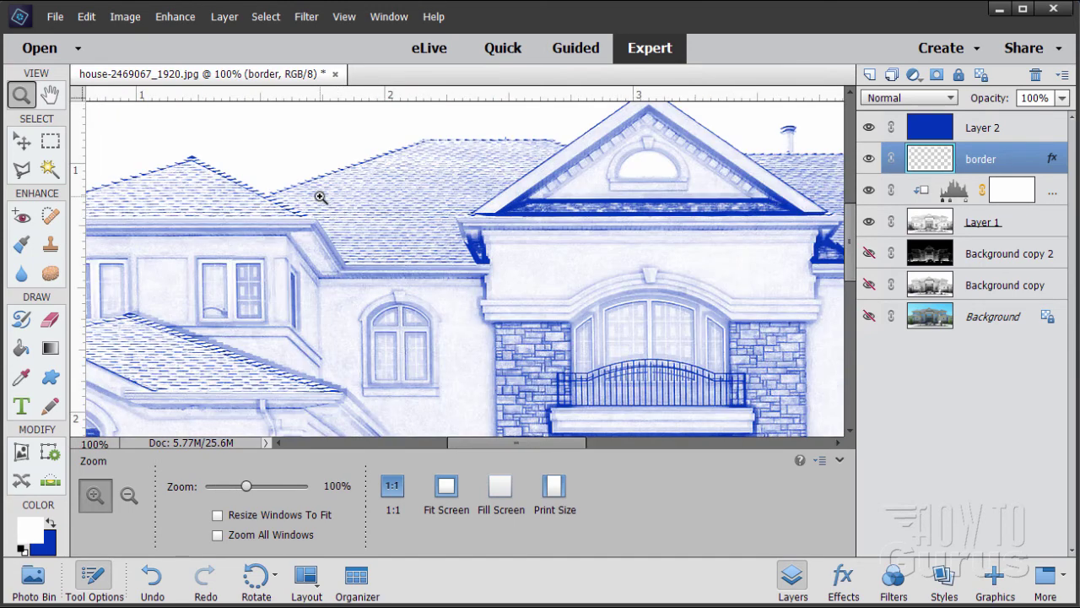
{"action": "left_click_drag", "start_coordinate": [850, 253], "coordinate": [850, 235]}
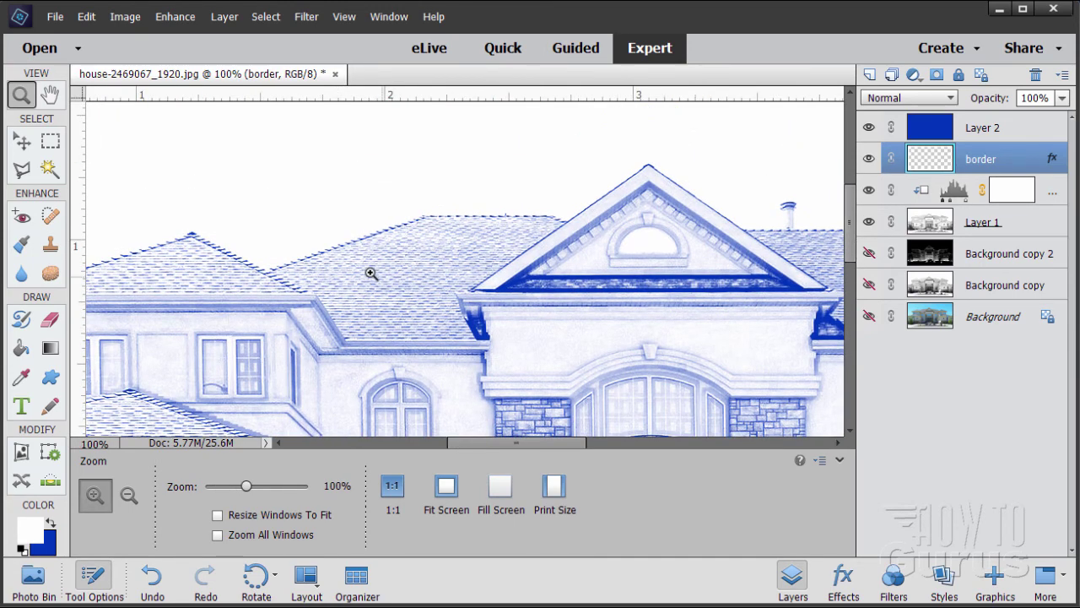
{"action": "left_click", "coordinate": [381, 253]}
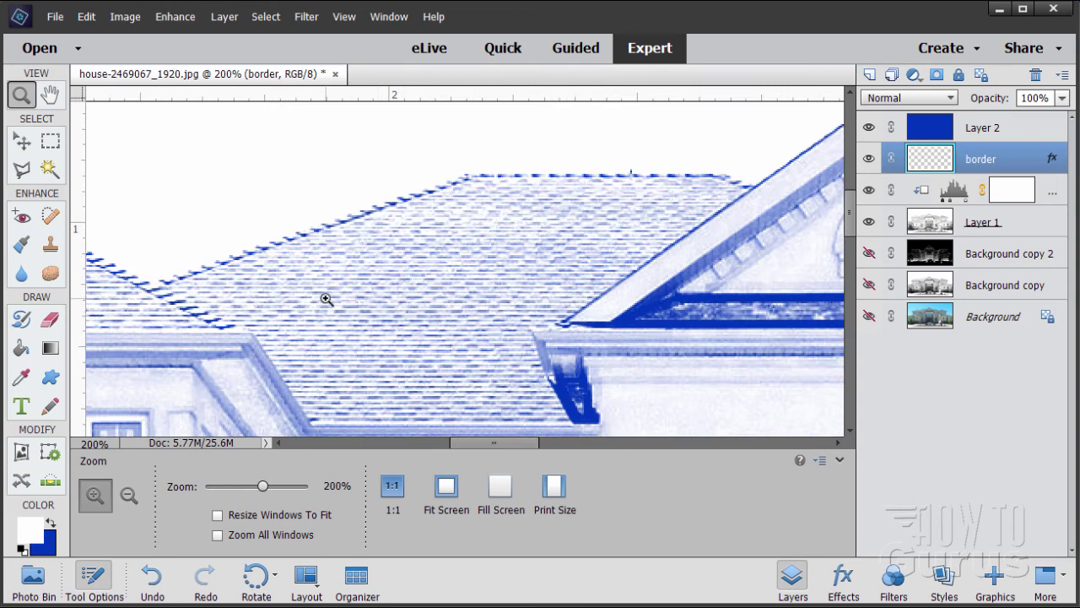
{"action": "left_click", "coordinate": [22, 143]}
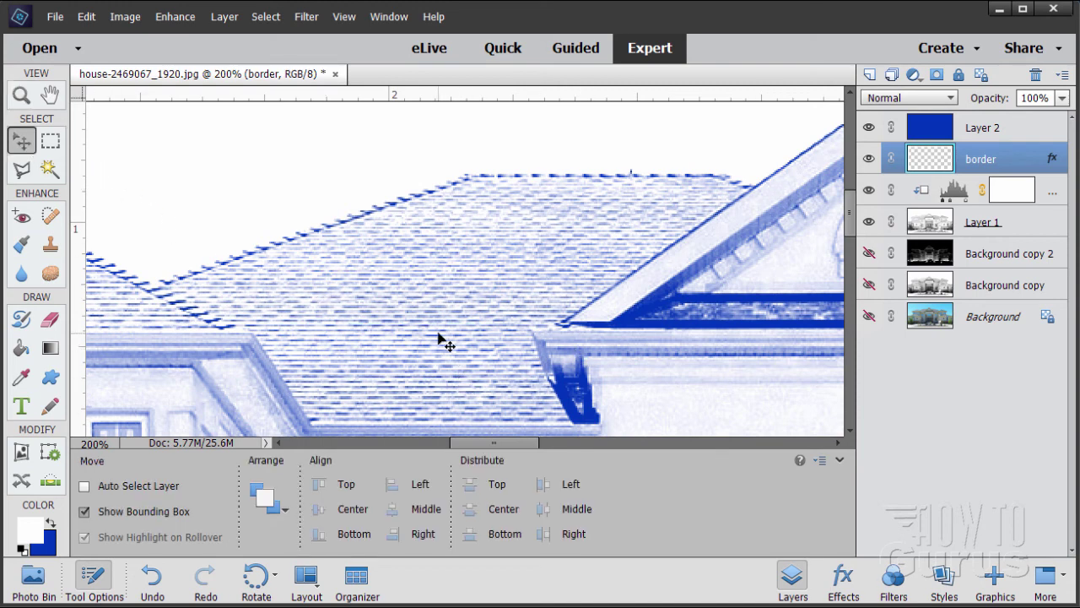
{"action": "left_click", "coordinate": [942, 232]}
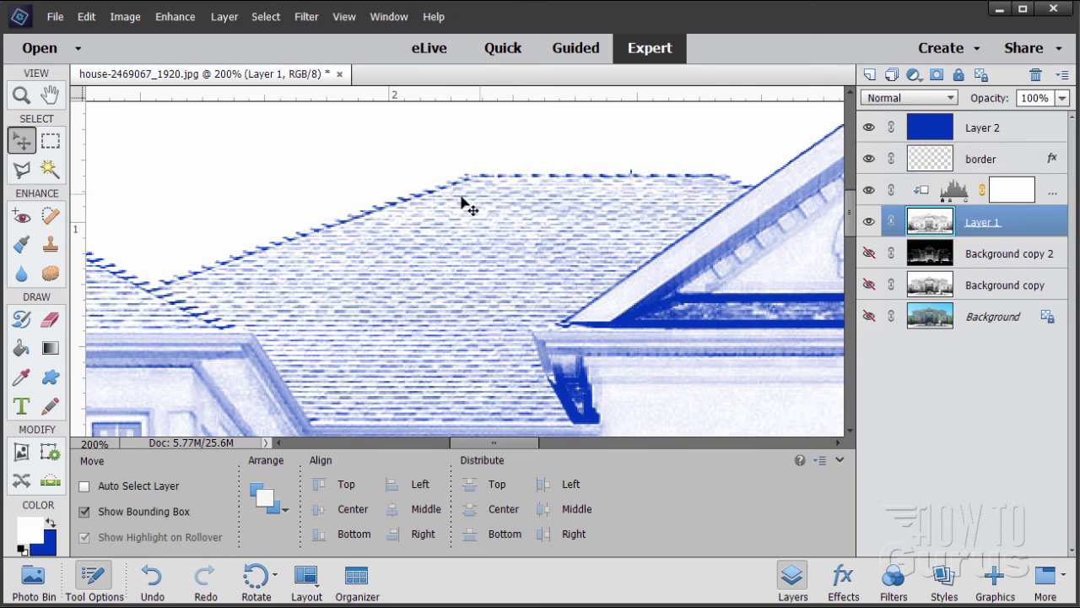
{"action": "left_click", "coordinate": [179, 19]}
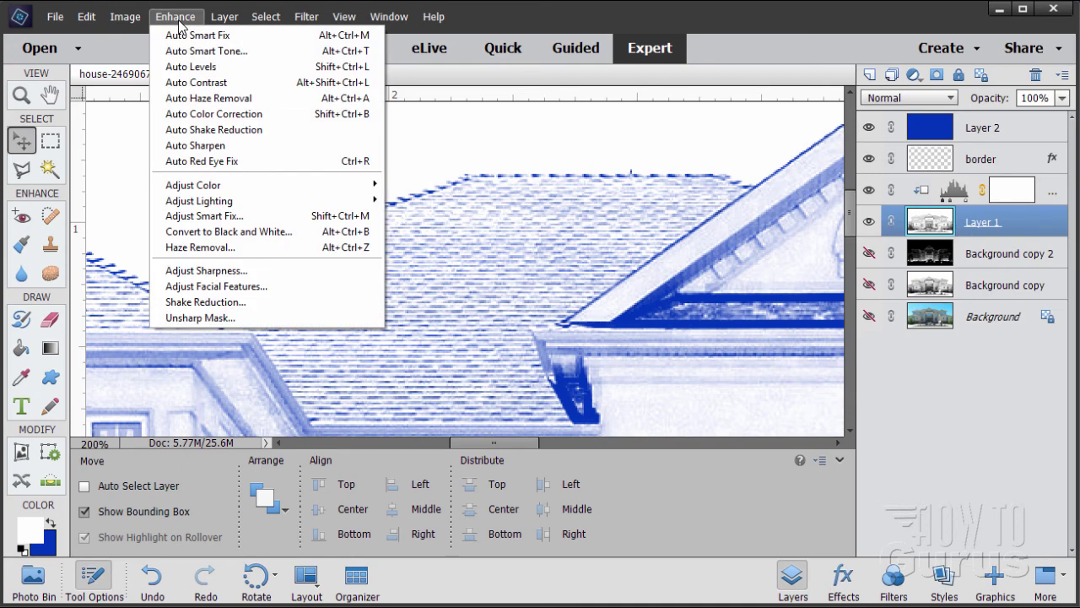
{"action": "left_click", "coordinate": [210, 277]}
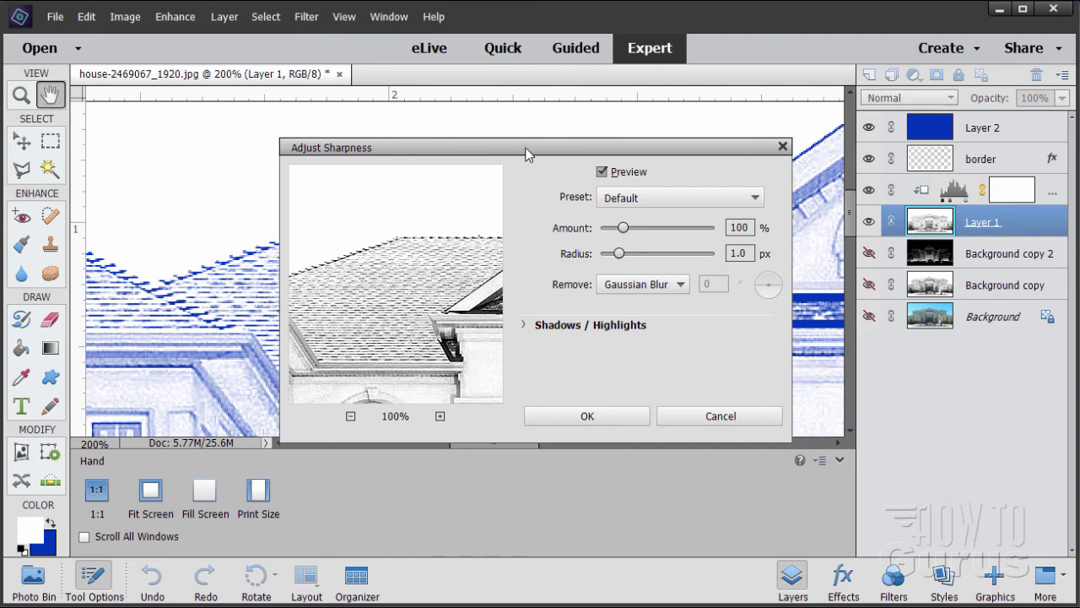
{"action": "left_click_drag", "start_coordinate": [532, 149], "coordinate": [730, 212]}
Compare the roof lines with and without the sharpening preview, and apply it with Amount 100%, Radius 1.0 px and Remove Gaussian Blur.
{"action": "left_click", "coordinate": [801, 236]}
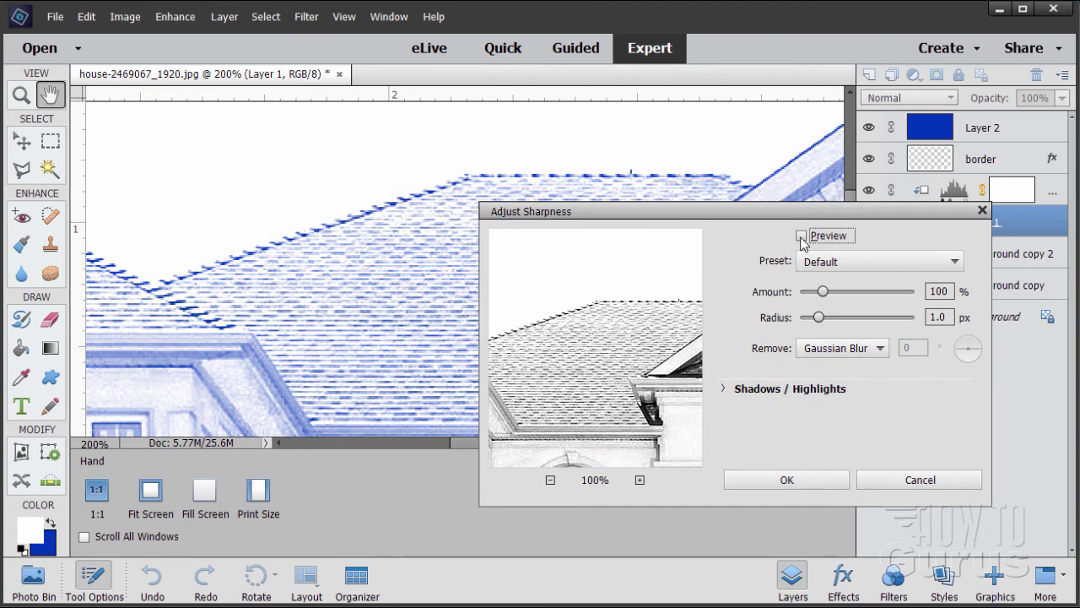
{"action": "left_click", "coordinate": [802, 237]}
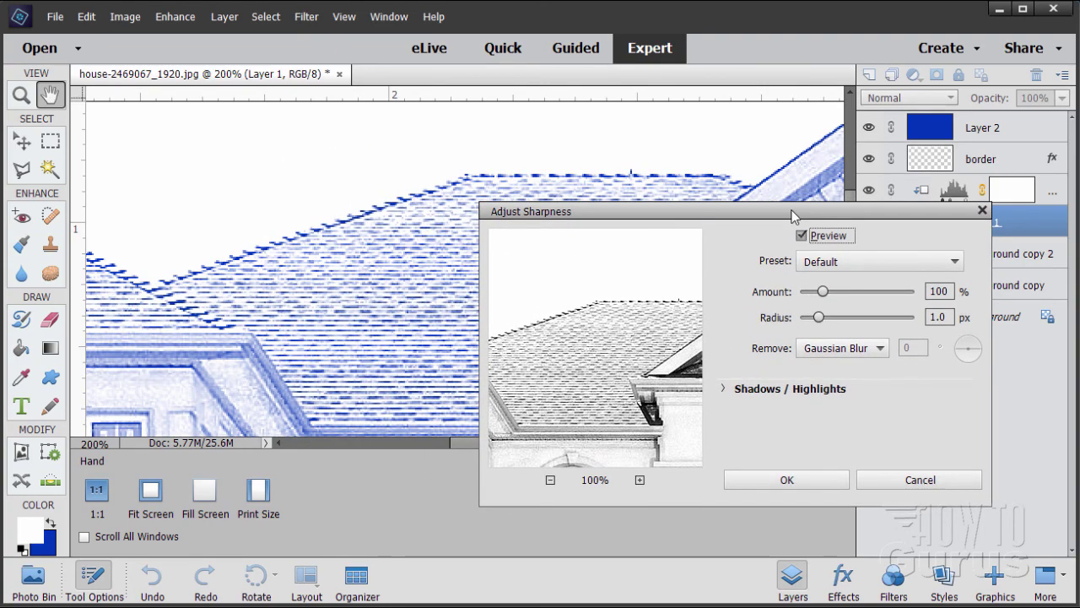
{"action": "left_click_drag", "start_coordinate": [795, 212], "coordinate": [739, 355]}
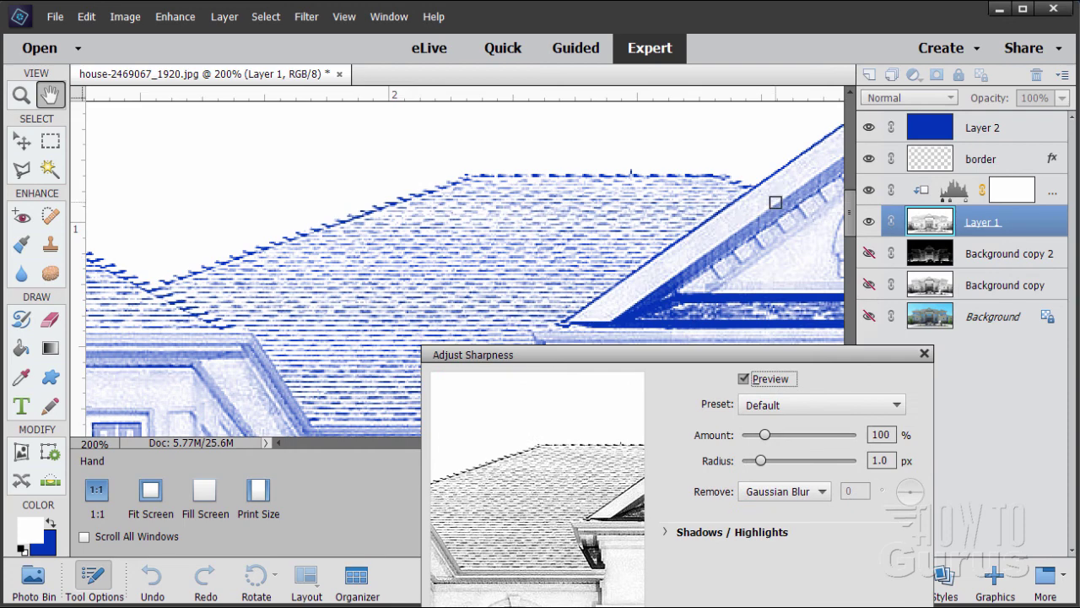
{"action": "left_click", "coordinate": [743, 379]}
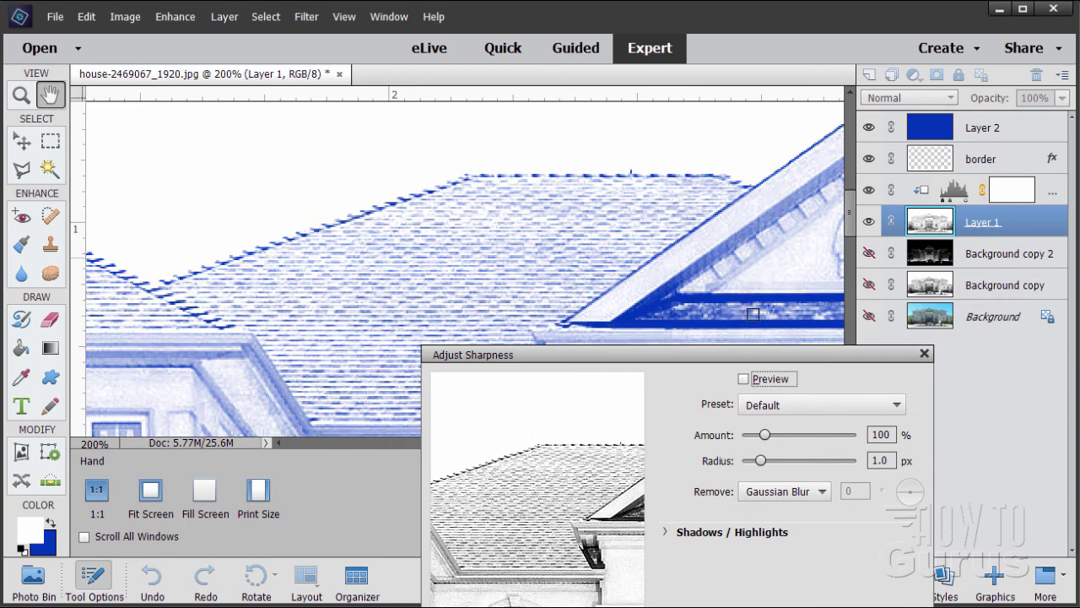
{"action": "left_click", "coordinate": [743, 379]}
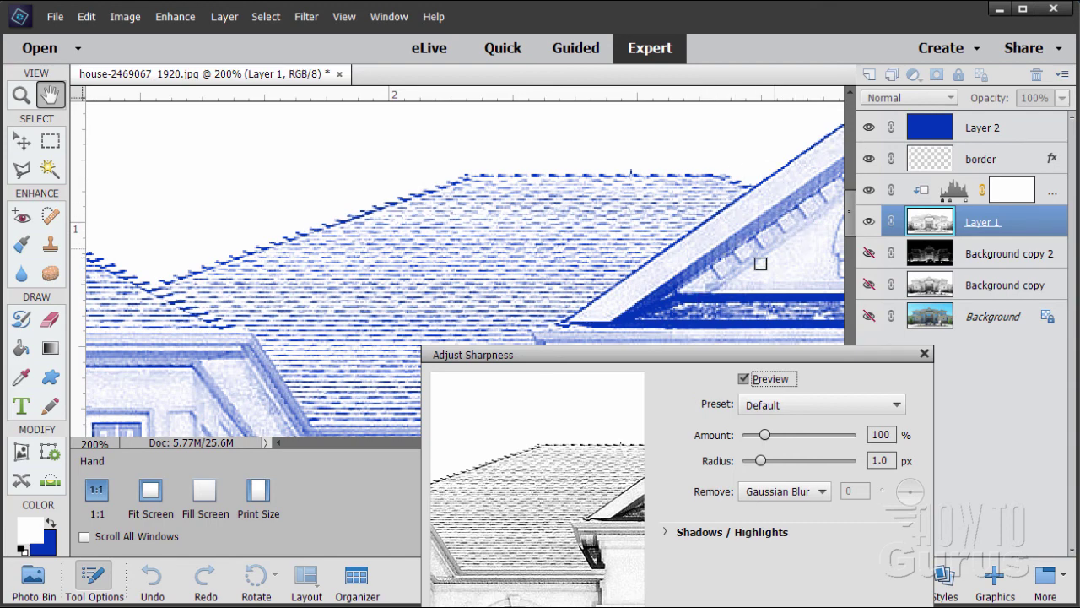
{"action": "left_click", "coordinate": [744, 379]}
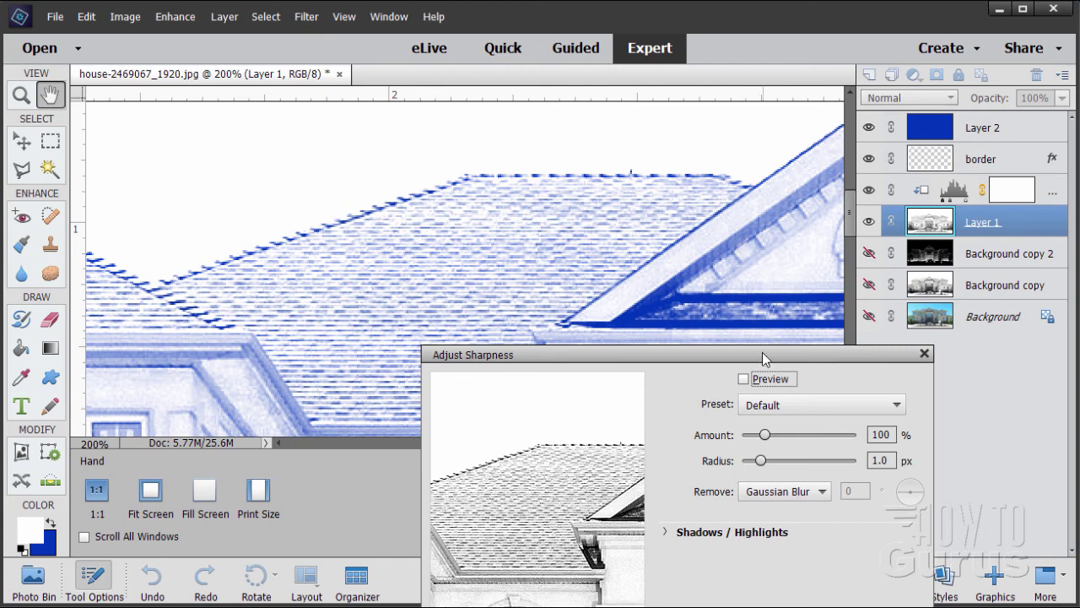
{"action": "left_click", "coordinate": [744, 379]}
{"action": "left_click_drag", "start_coordinate": [742, 358], "coordinate": [616, 122]}
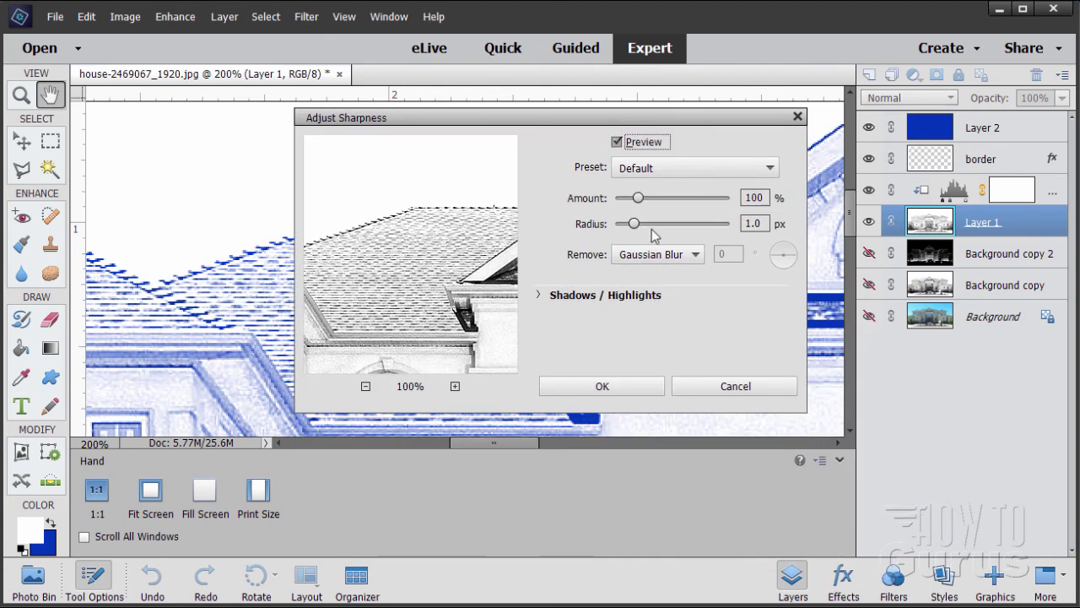
{"action": "left_click", "coordinate": [602, 386]}
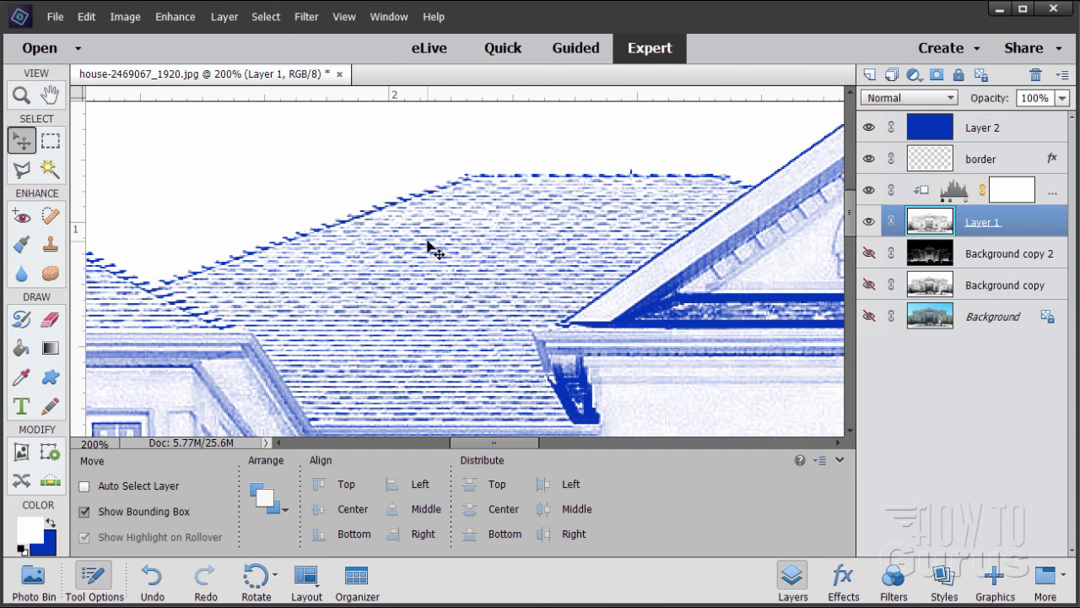
Fit the whole image on screen to check the sharpened drawing with its border, and return to the Move tool.
{"action": "left_click", "coordinate": [22, 94]}
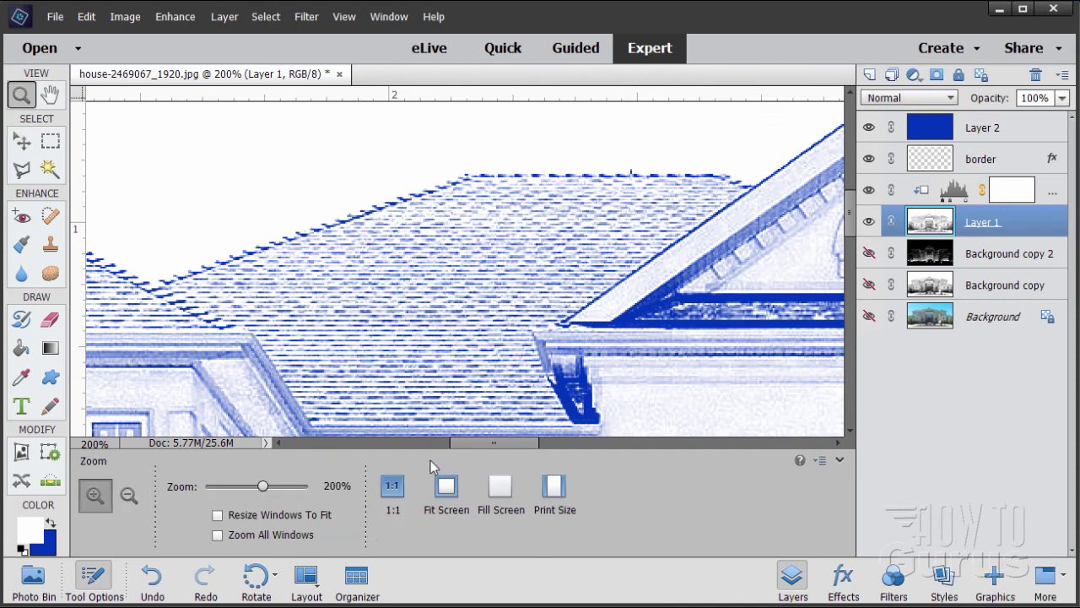
{"action": "left_click", "coordinate": [447, 489]}
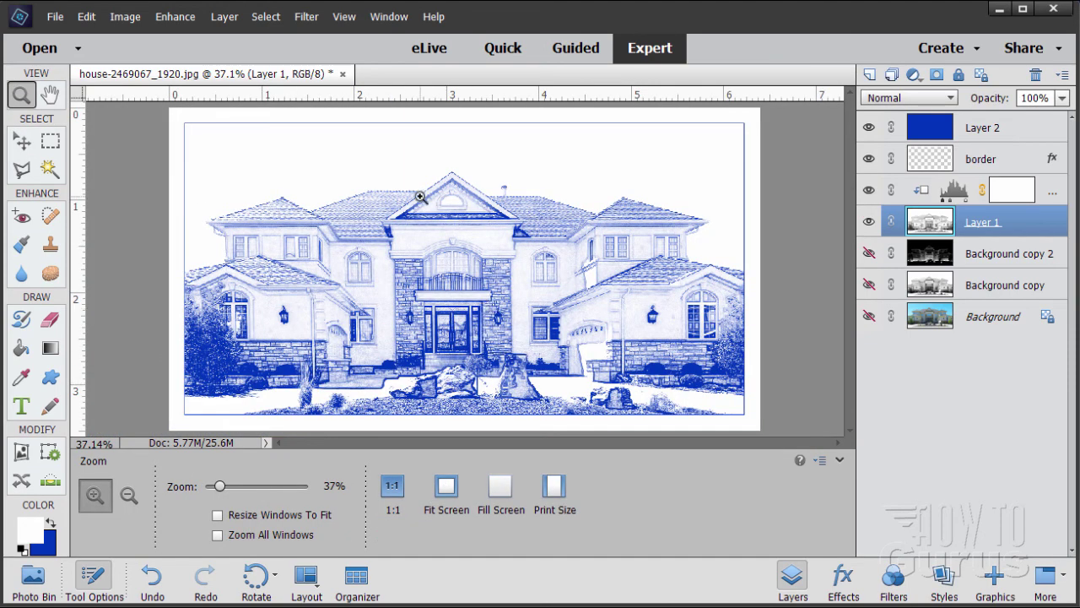
{"action": "left_click", "coordinate": [24, 143]}
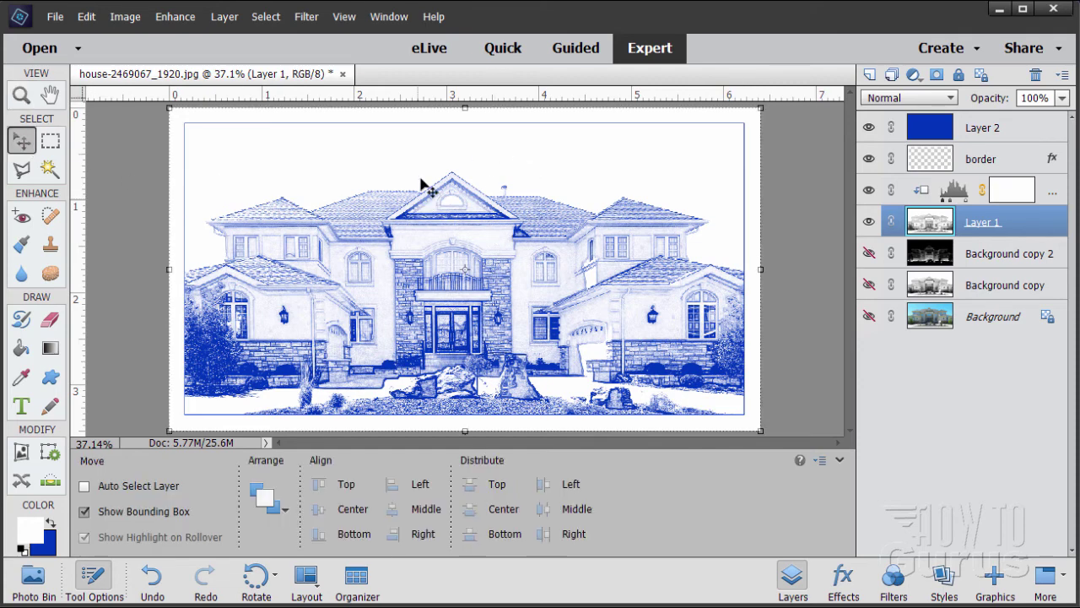
Float the image in its own window, view it at 50% and resize the window closely around the drawing.
{"action": "left_click_drag", "start_coordinate": [305, 76], "coordinate": [325, 22]}
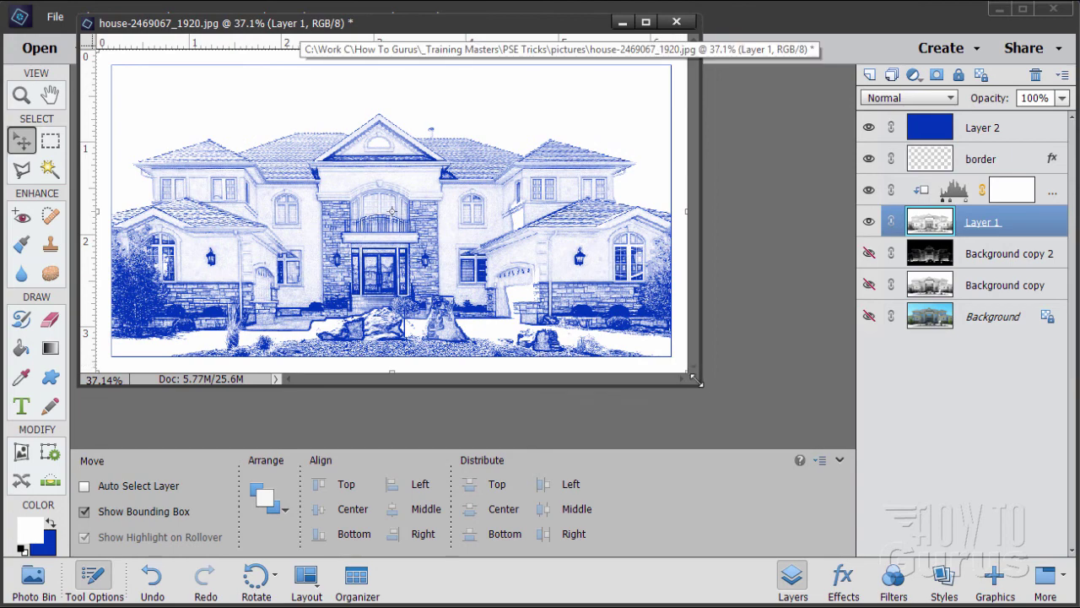
{"action": "left_click_drag", "start_coordinate": [699, 385], "coordinate": [976, 600]}
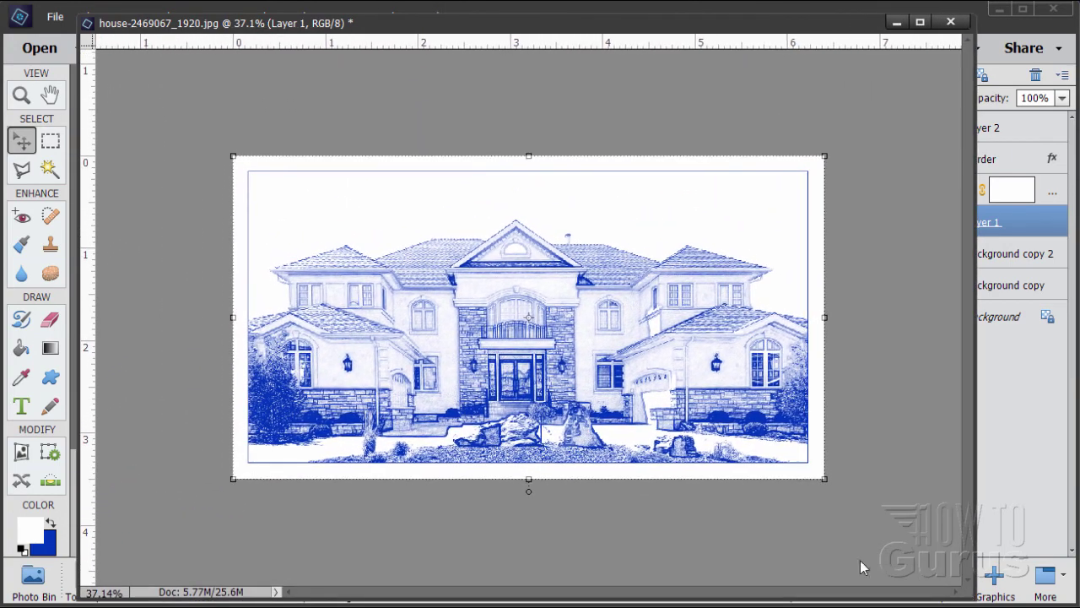
{"action": "left_click", "coordinate": [24, 95]}
{"action": "left_click", "coordinate": [442, 295]}
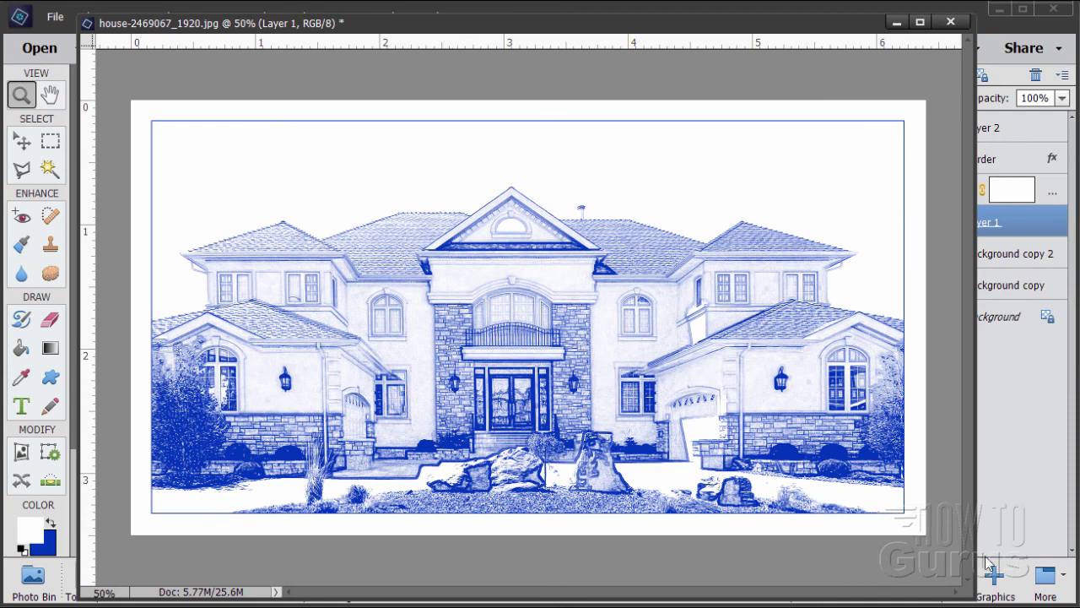
{"action": "left_click_drag", "start_coordinate": [972, 596], "coordinate": [931, 510]}
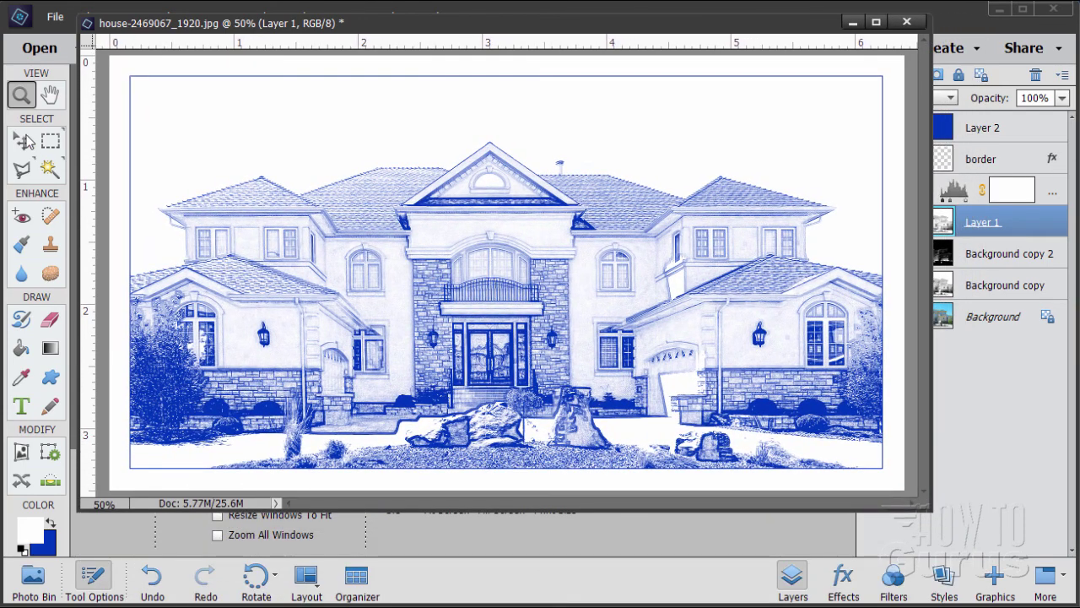
{"action": "left_click", "coordinate": [25, 140]}
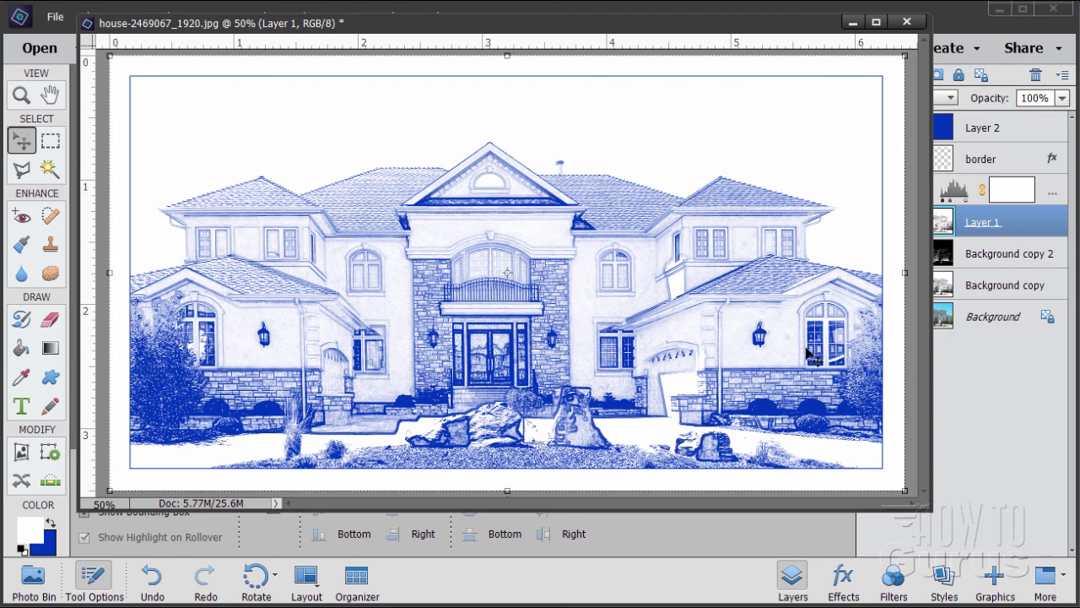
{"action": "left_click_drag", "start_coordinate": [705, 48], "coordinate": [699, 48]}
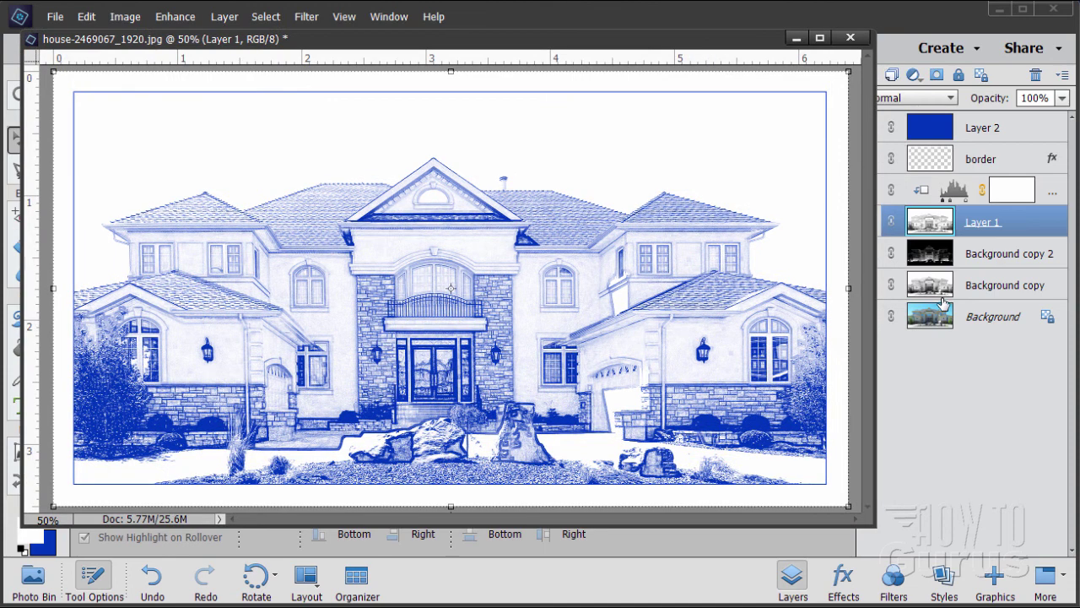